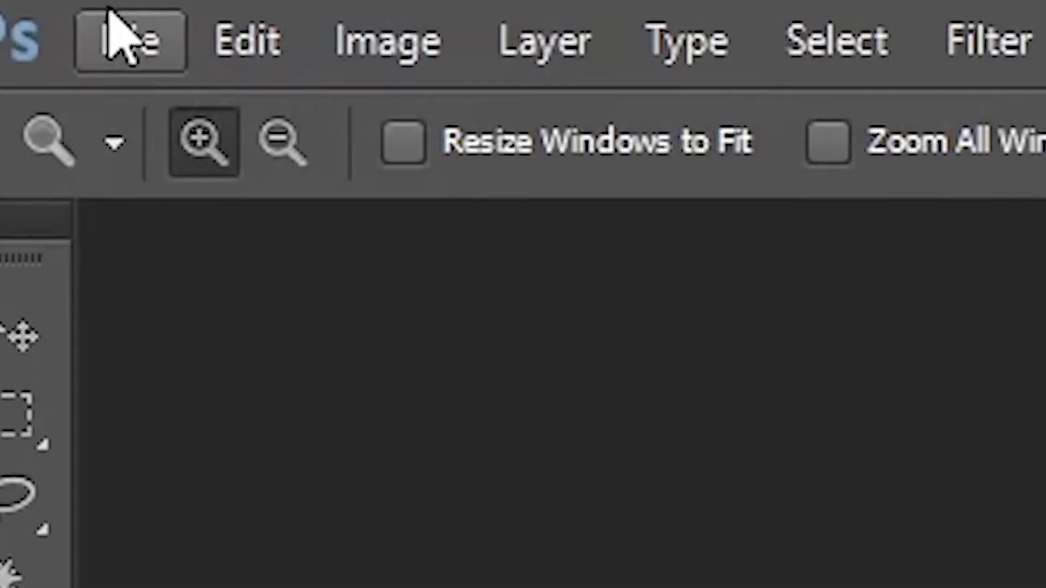
Create a new 1920×1080 px document with its resolution set to 300 pixels/inch.
click(112, 14)
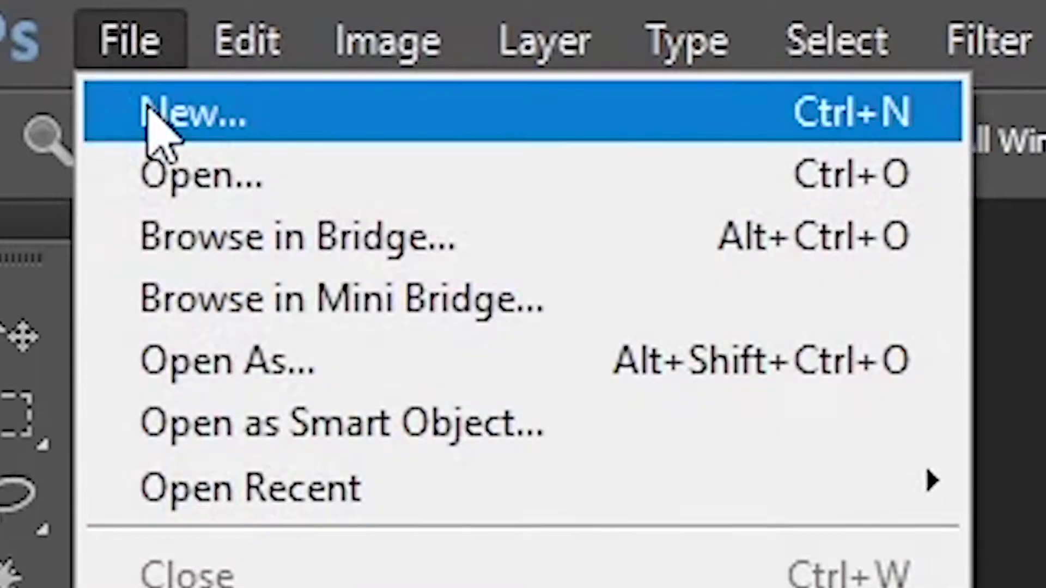
click(148, 112)
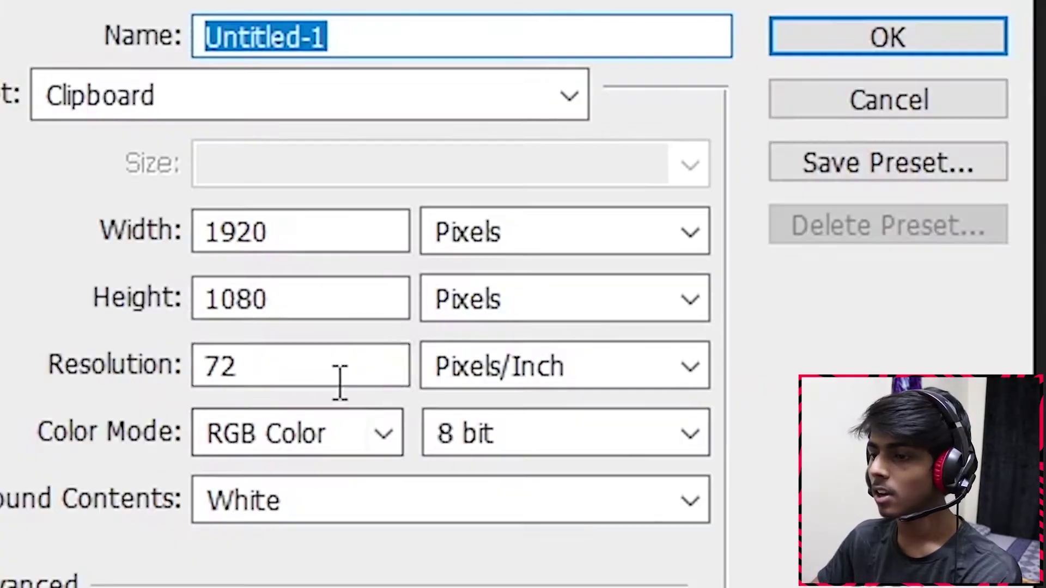
double_click(346, 294)
text(300)
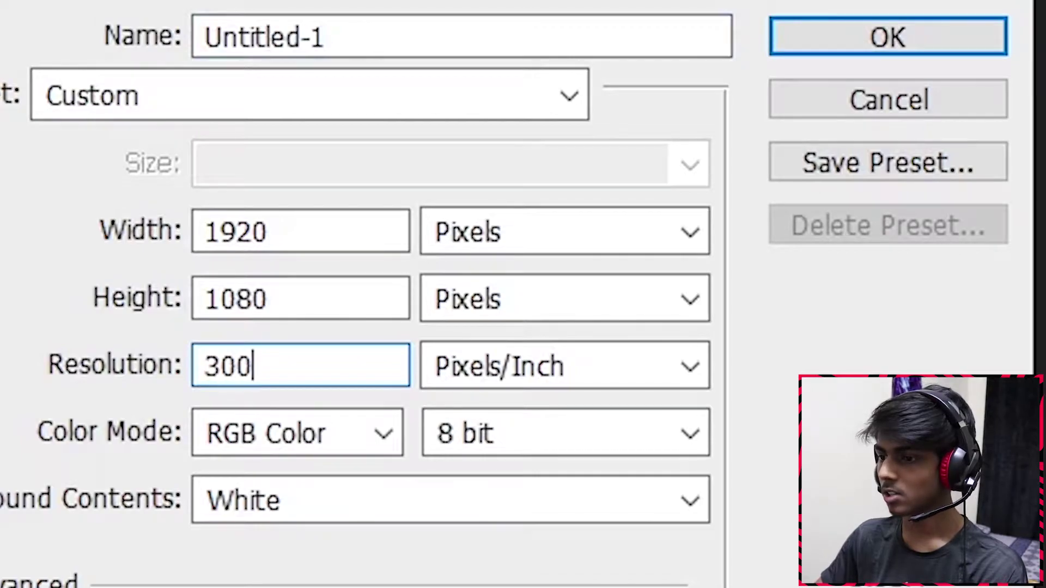
key(Tab)
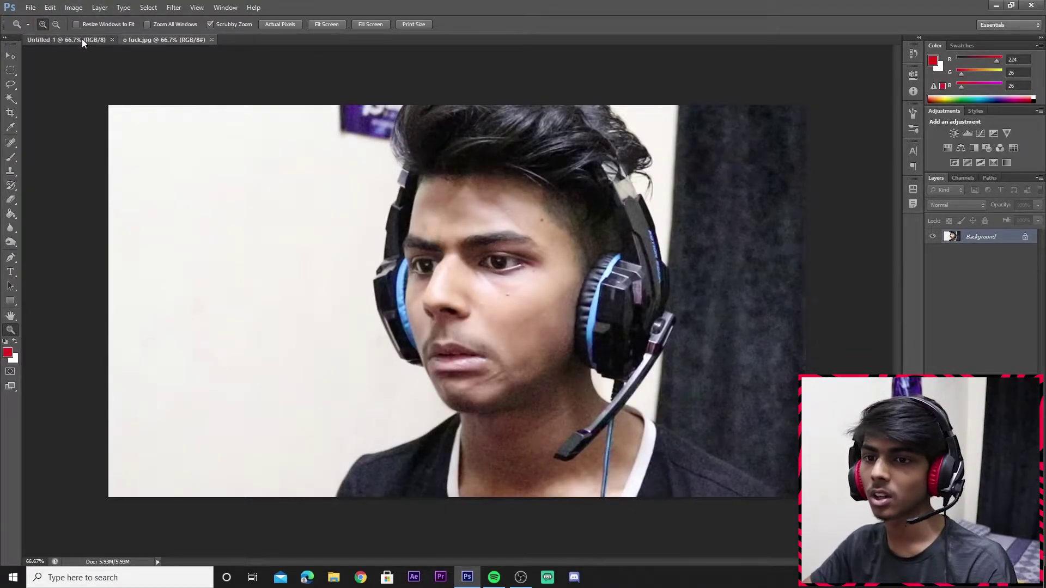
Unlock the photo's Background as Layer 0, then test and undo a Magic Wand backdrop delete.
click(82, 39)
click(158, 41)
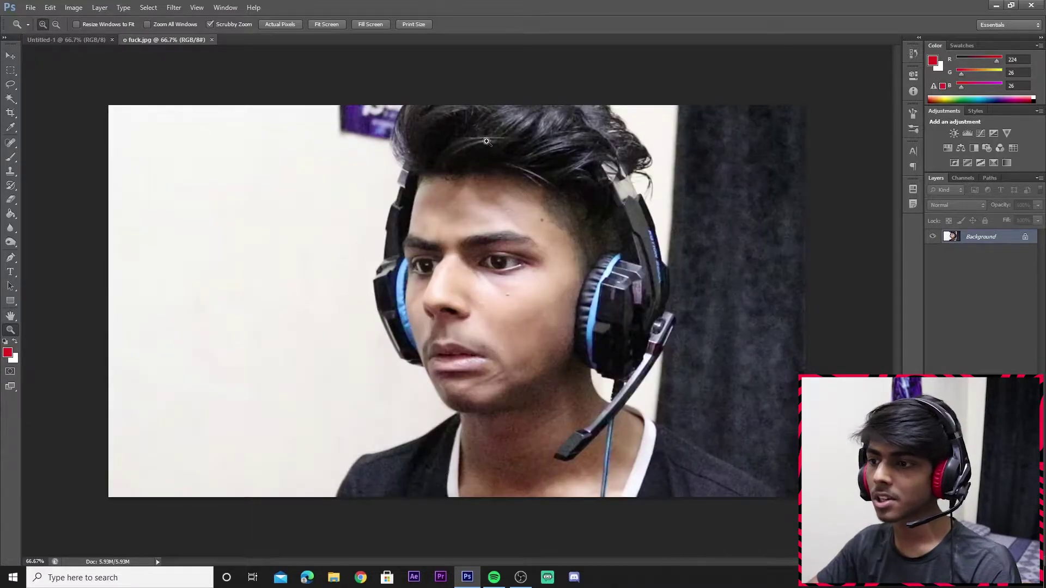
key(Return)
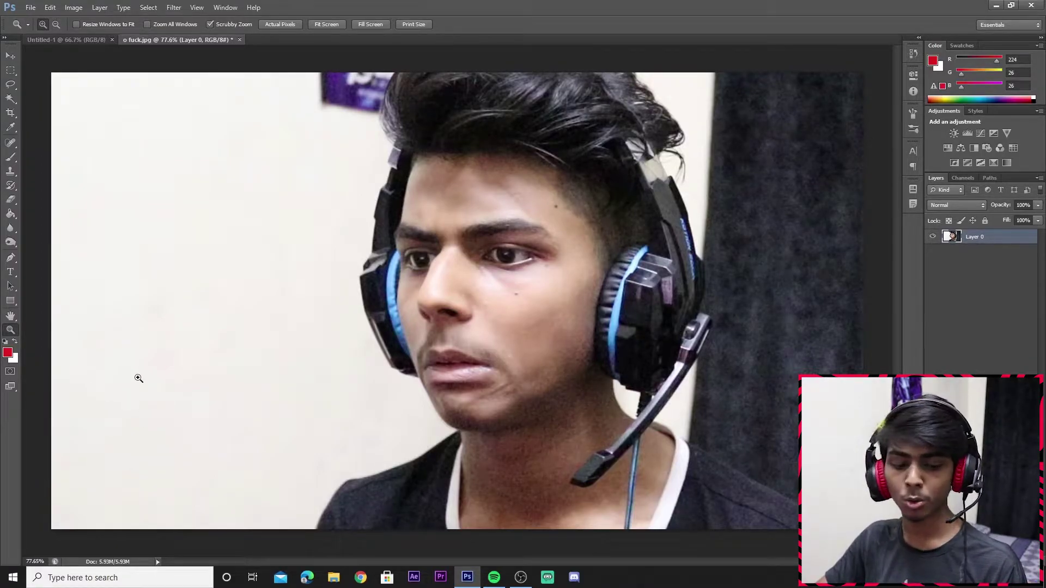
key(w)
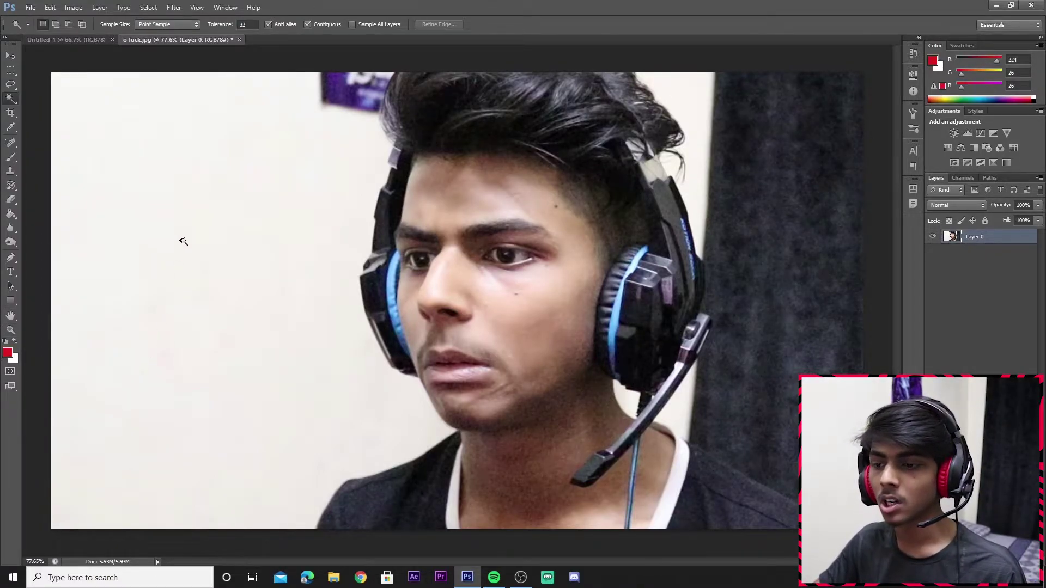
click(186, 201)
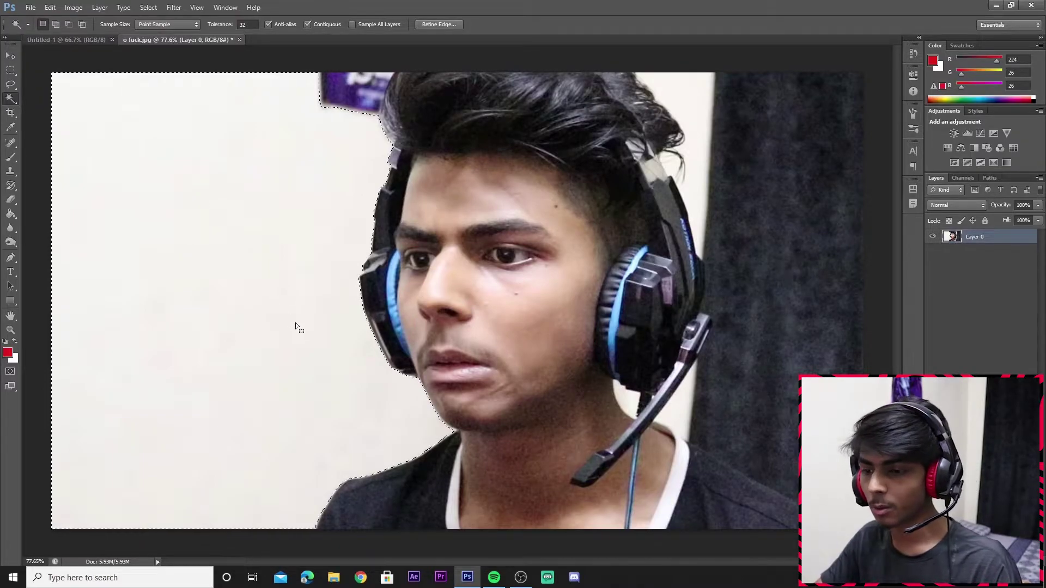
key(Delete)
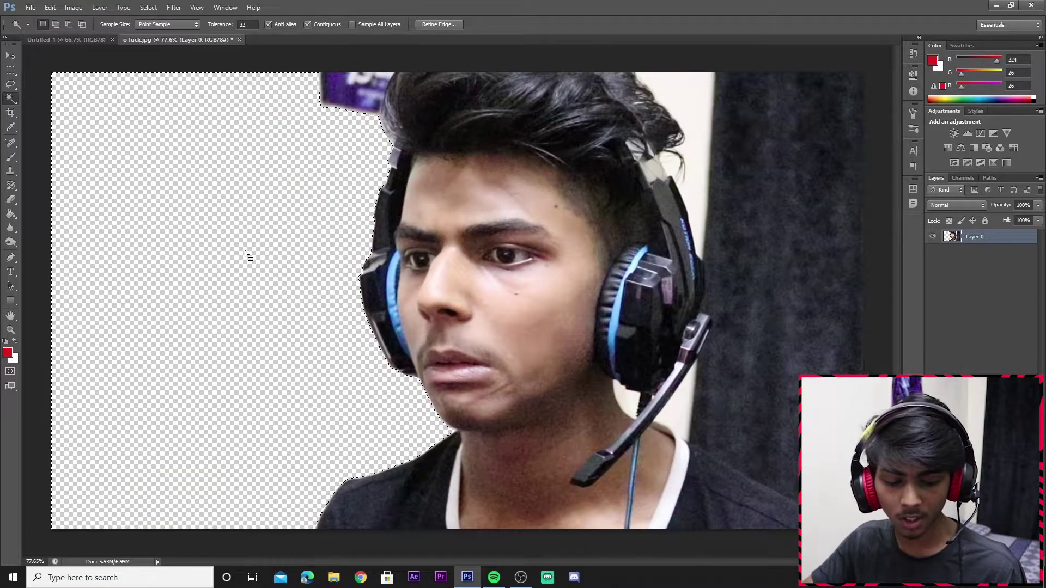
key(ctrl+alt+z)
key(ctrl+alt+z)
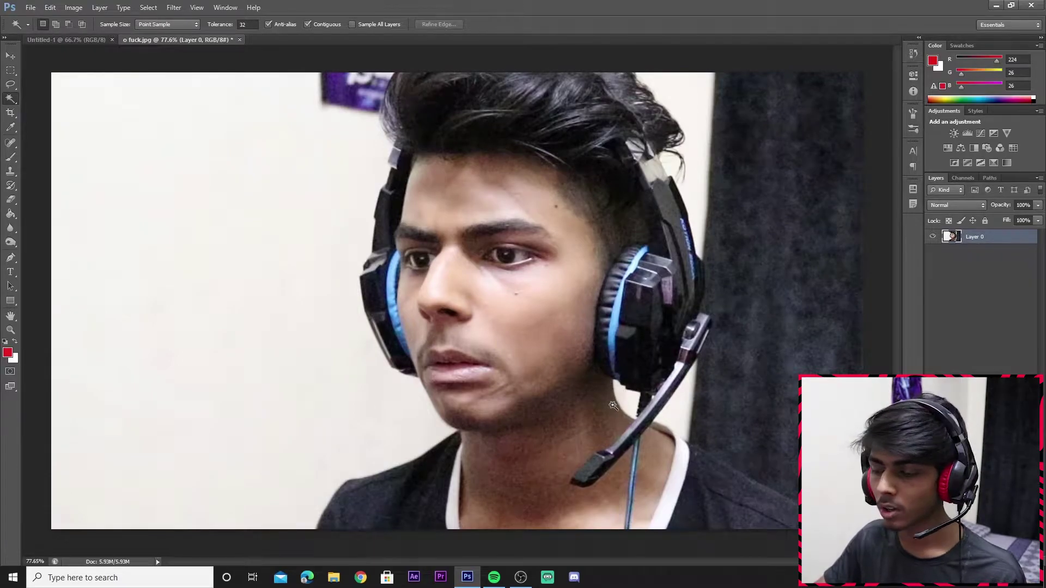
Undo a trial delete beside the neck, zoom in on the left shoulder, and ready the Pen tool.
click(631, 399)
key(Delete)
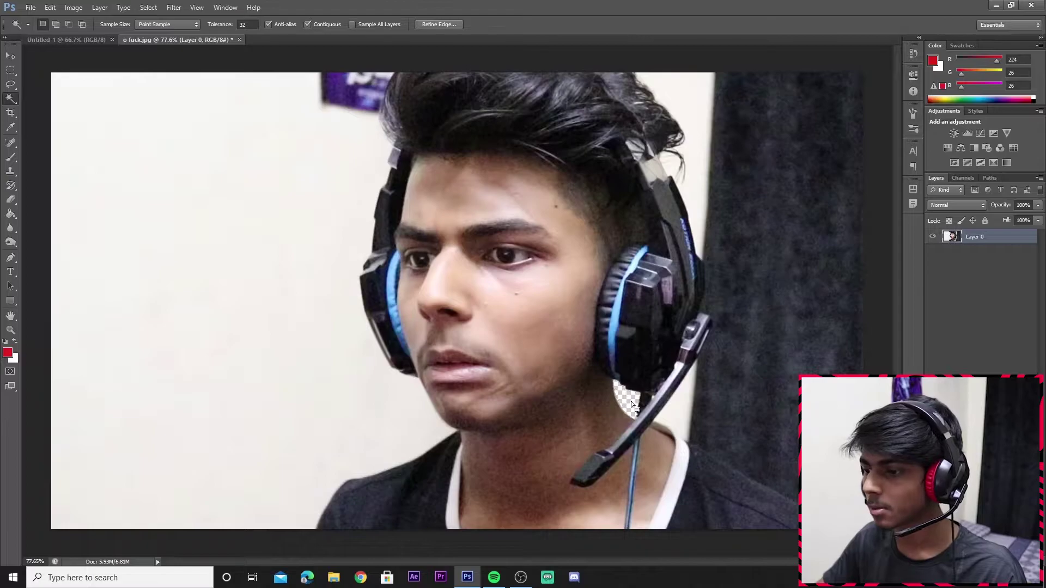
key(ctrl+z)
key(z)
drag(453, 304, 279, 412)
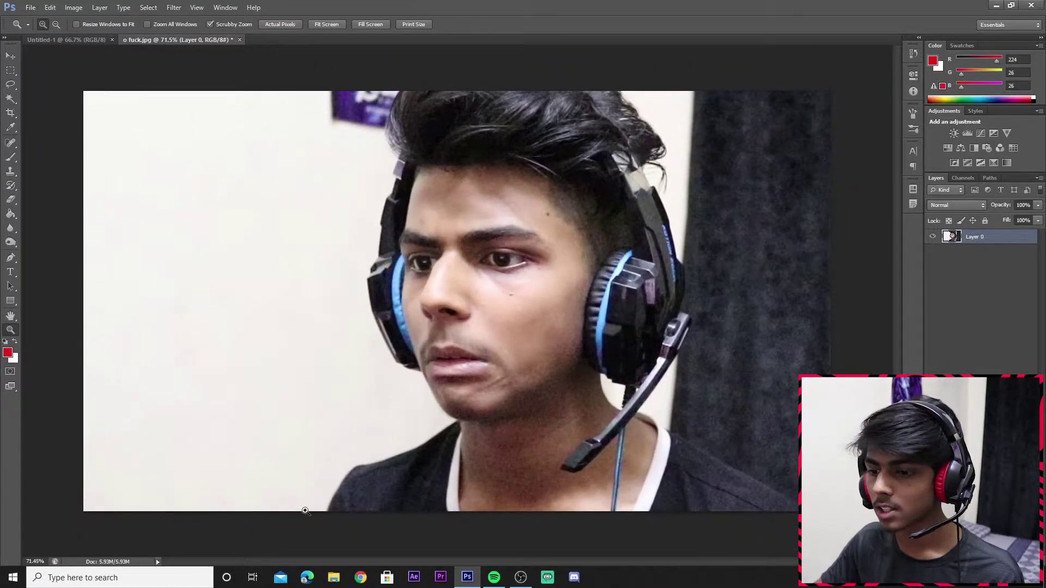
drag(339, 522, 404, 341)
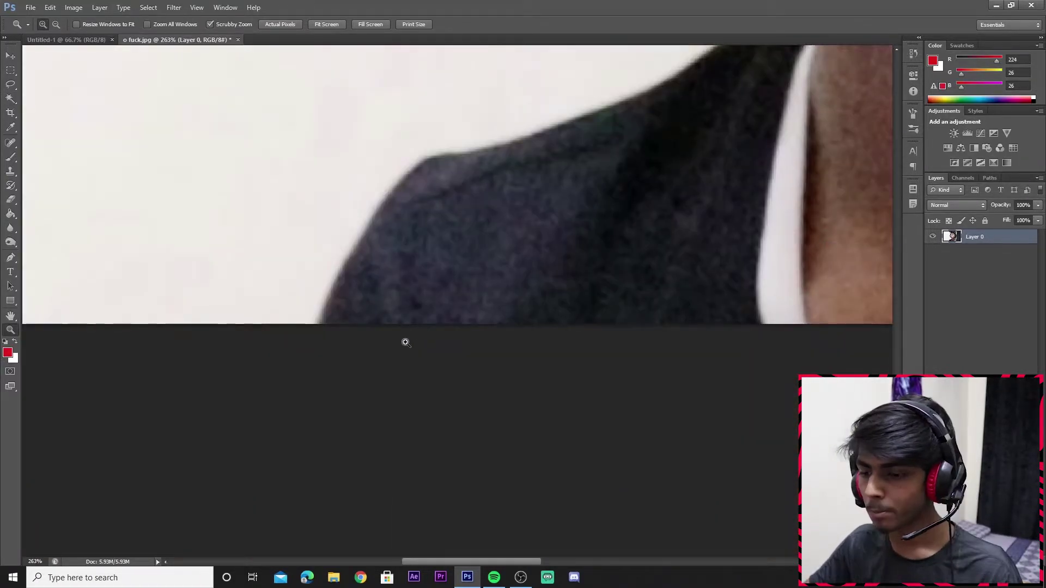
key(p)
right_click(11, 257)
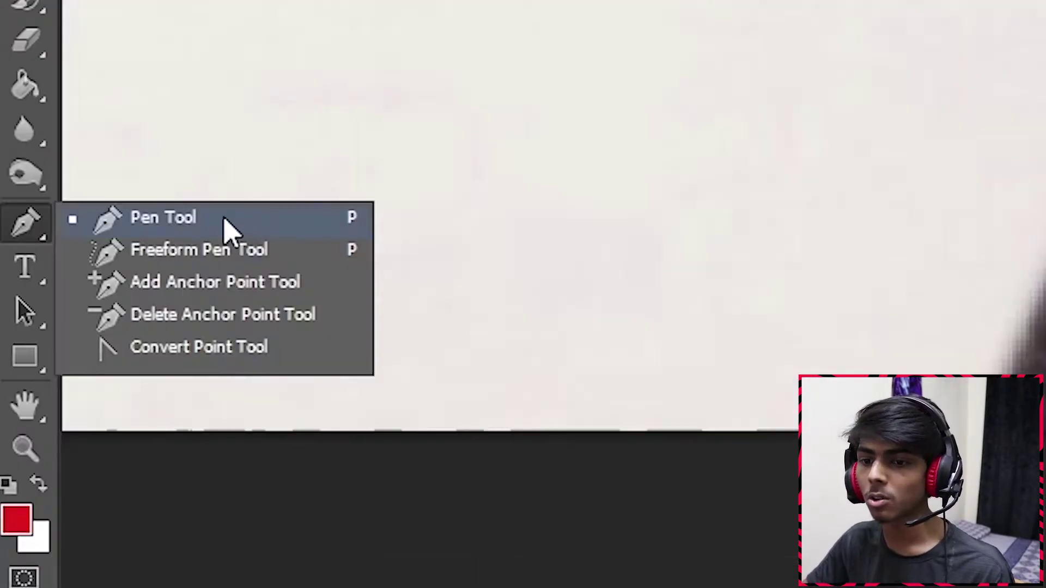
Start a Pen path below the left shoulder and curve it along the shoulder toward the neck.
click(76, 259)
click(320, 347)
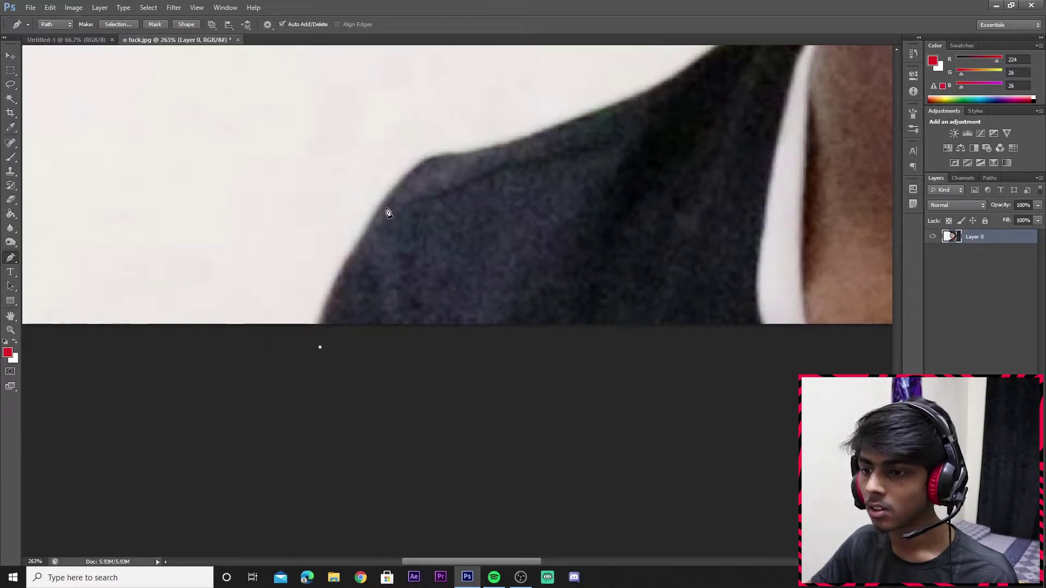
drag(395, 190, 404, 176)
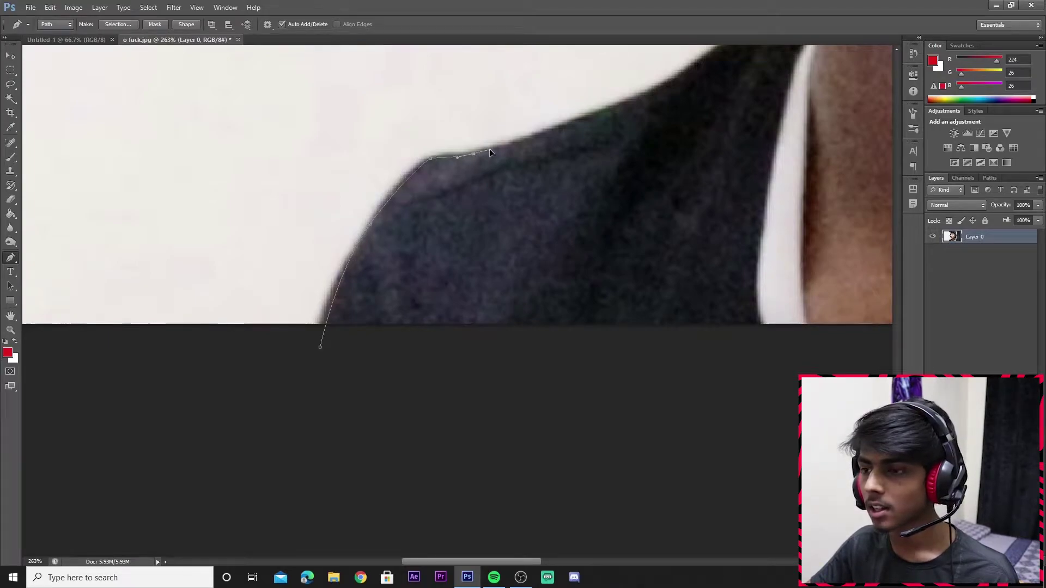
drag(561, 187, 434, 355)
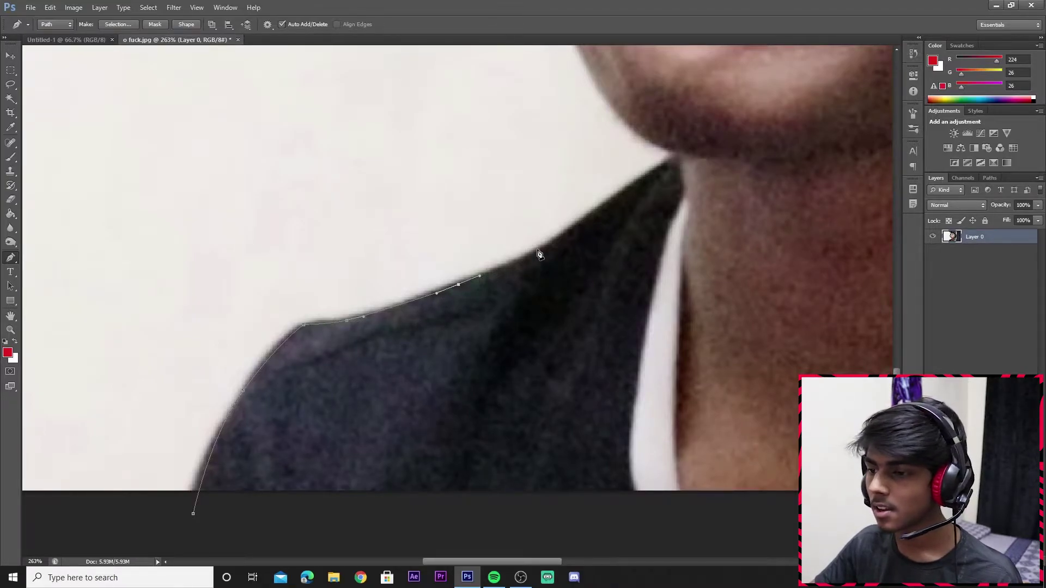
mouse_move(572, 228)
mouse_down()
mouse_move(609, 215)
mouse_move(671, 154)
mouse_up()
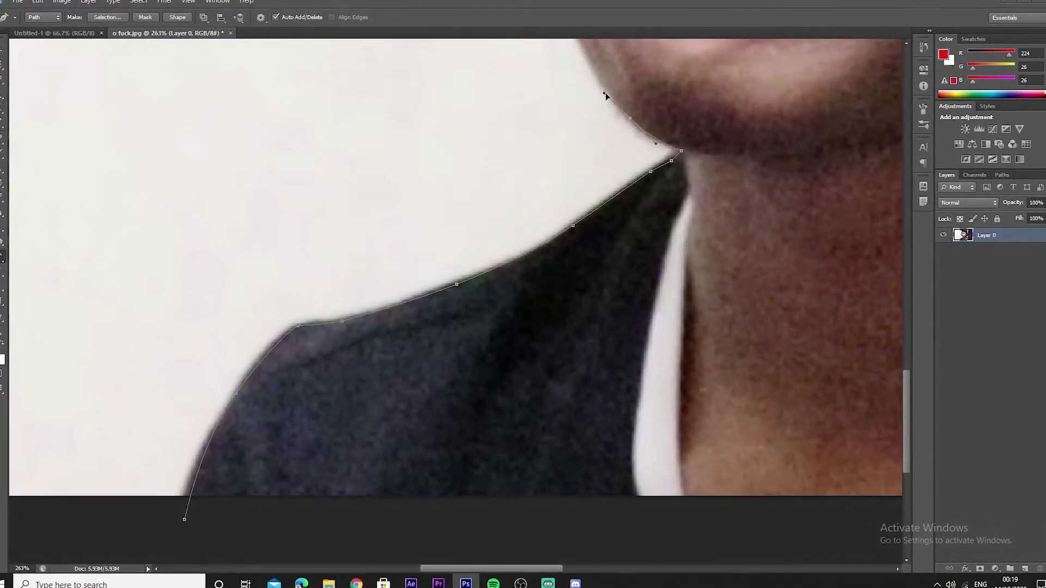
scroll(665, 146, up, 5)
drag(638, 289, 626, 273)
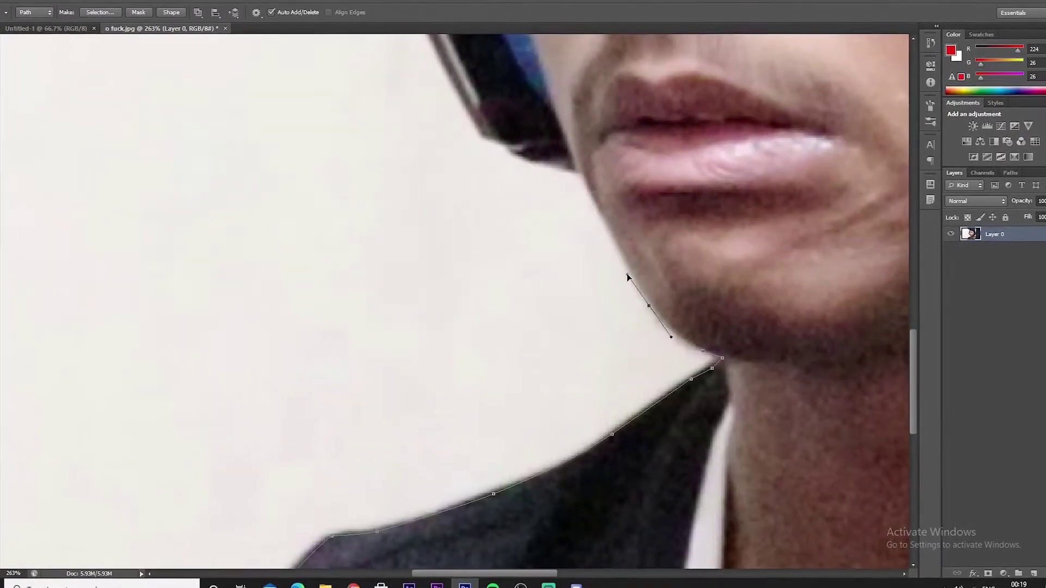
Continue the path up the jaw and chin, along the headphone edge to the headband.
click(572, 167)
click(537, 158)
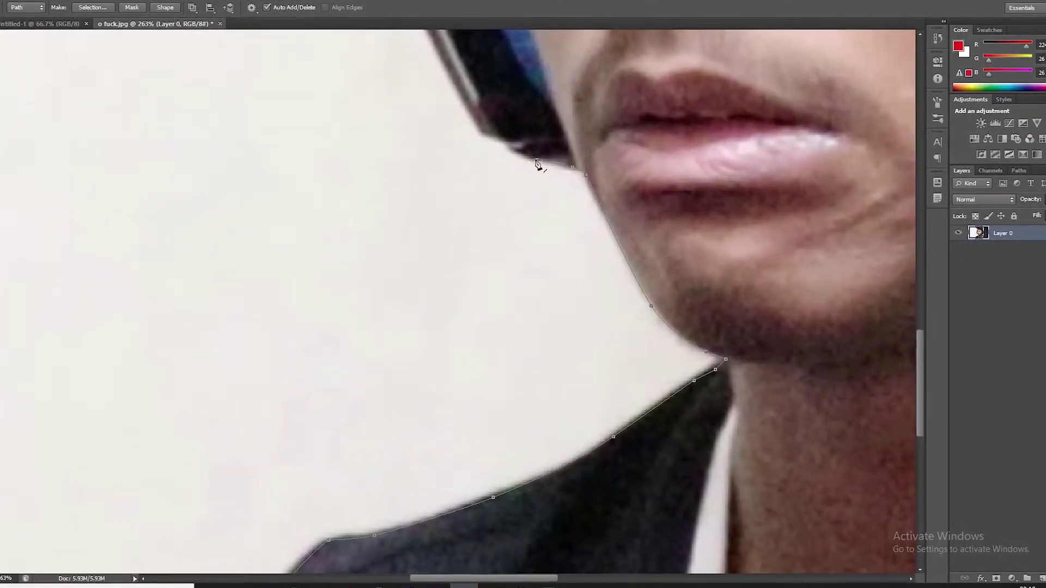
click(504, 139)
drag(542, 181, 583, 339)
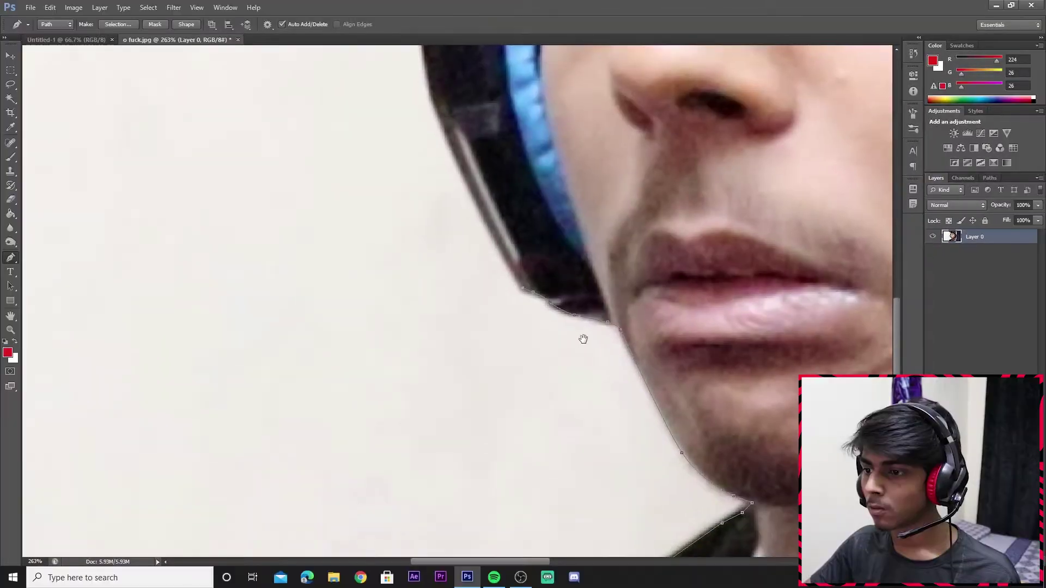
drag(484, 221, 477, 206)
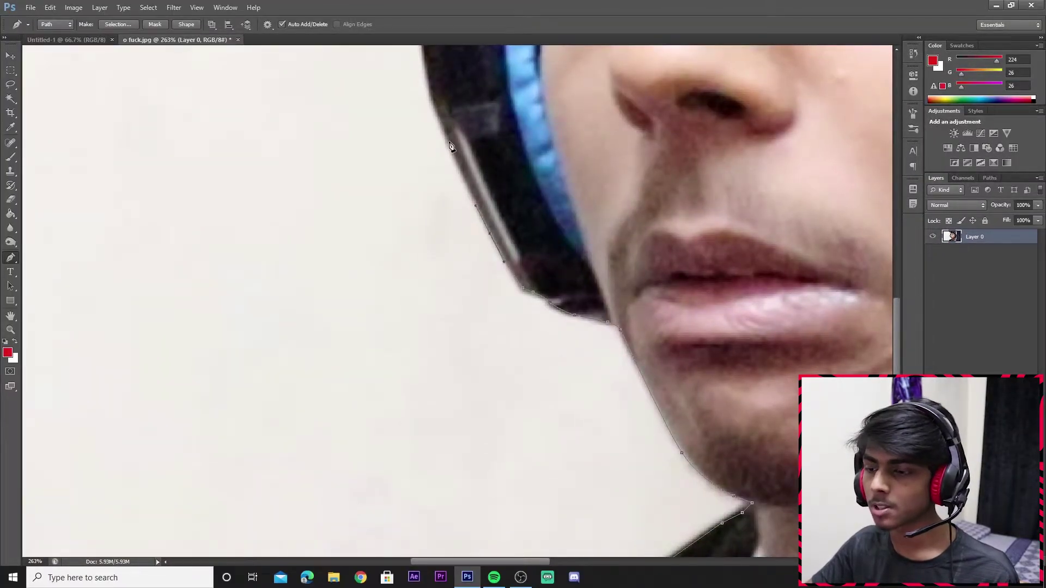
drag(442, 122, 435, 342)
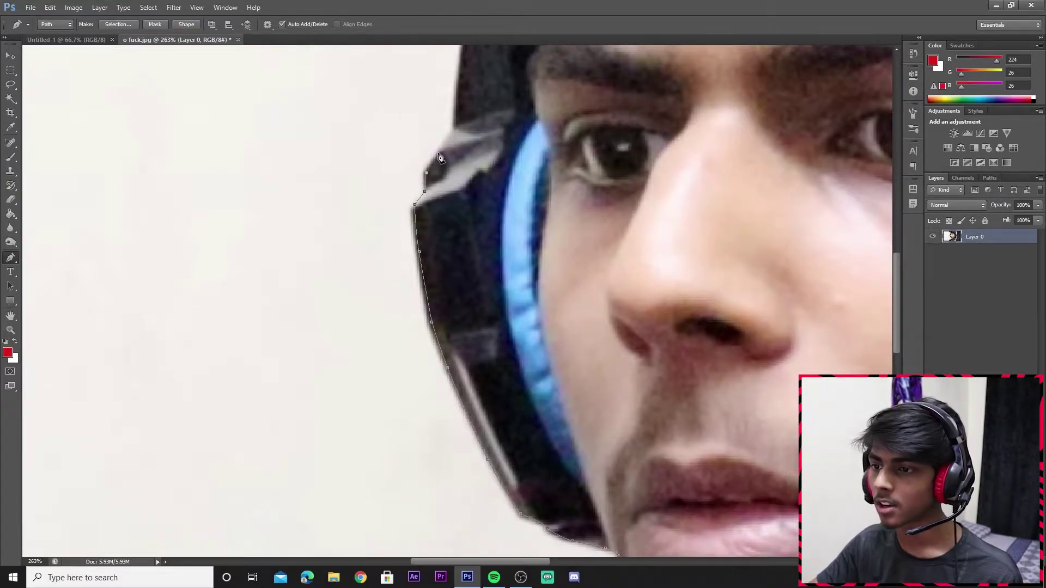
drag(441, 158, 495, 487)
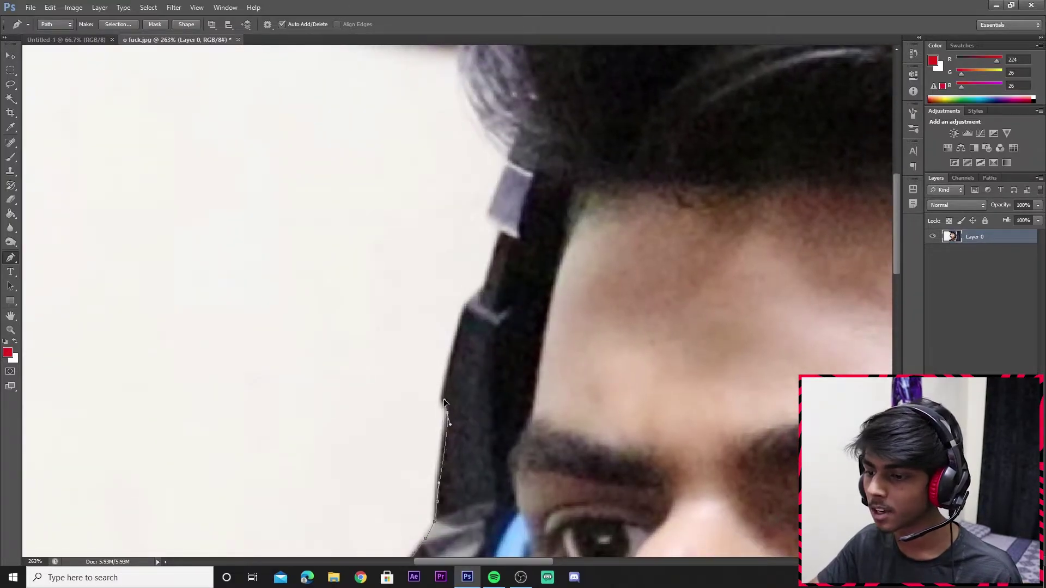
drag(445, 402, 442, 397)
drag(464, 317, 475, 299)
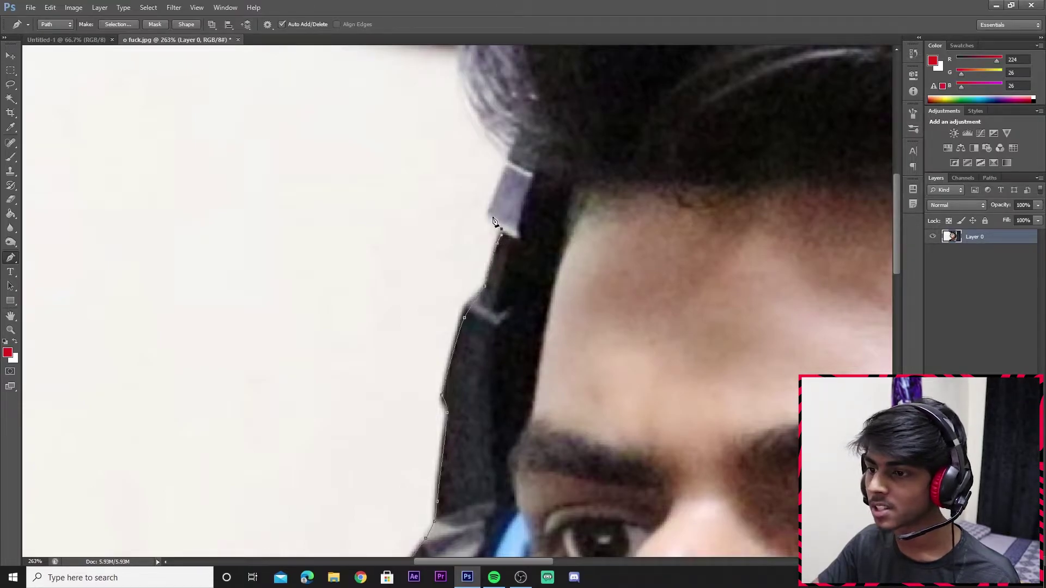
Extend the path from the headband top up the hair edge and over the hairline.
click(517, 140)
drag(525, 135, 442, 346)
mouse_move(623, 380)
mouse_down()
mouse_move(345, 427)
mouse_move(465, 338)
mouse_move(457, 275)
mouse_up()
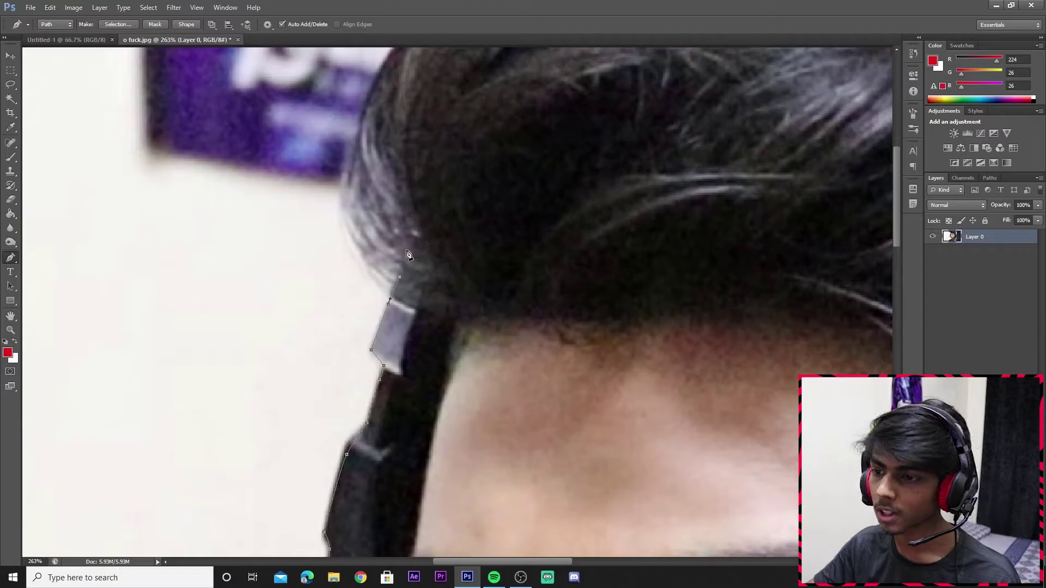
click(396, 176)
click(404, 122)
click(412, 69)
drag(446, 156, 451, 248)
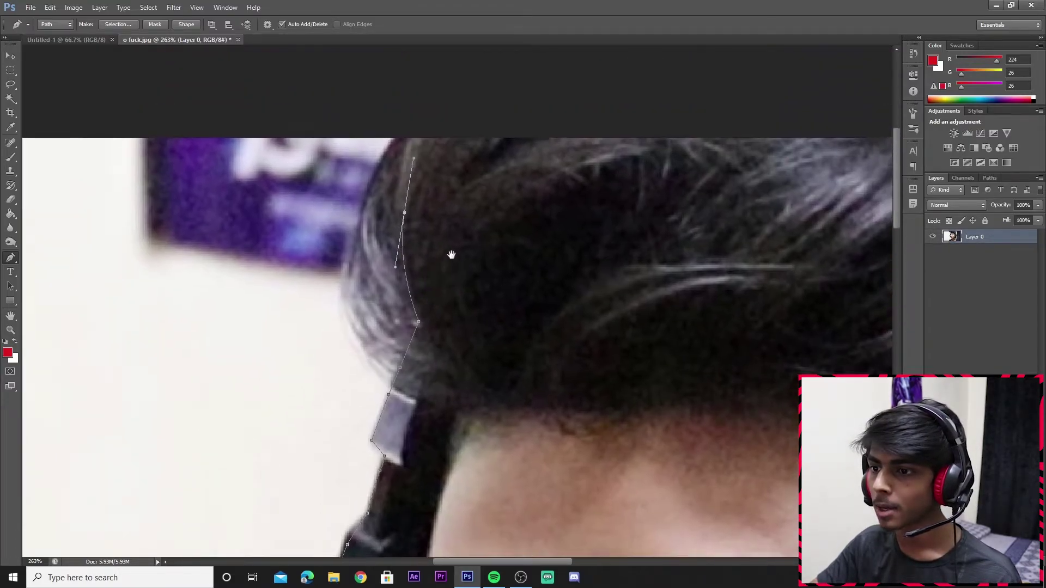
click(463, 123)
click(505, 96)
drag(547, 69, 595, 82)
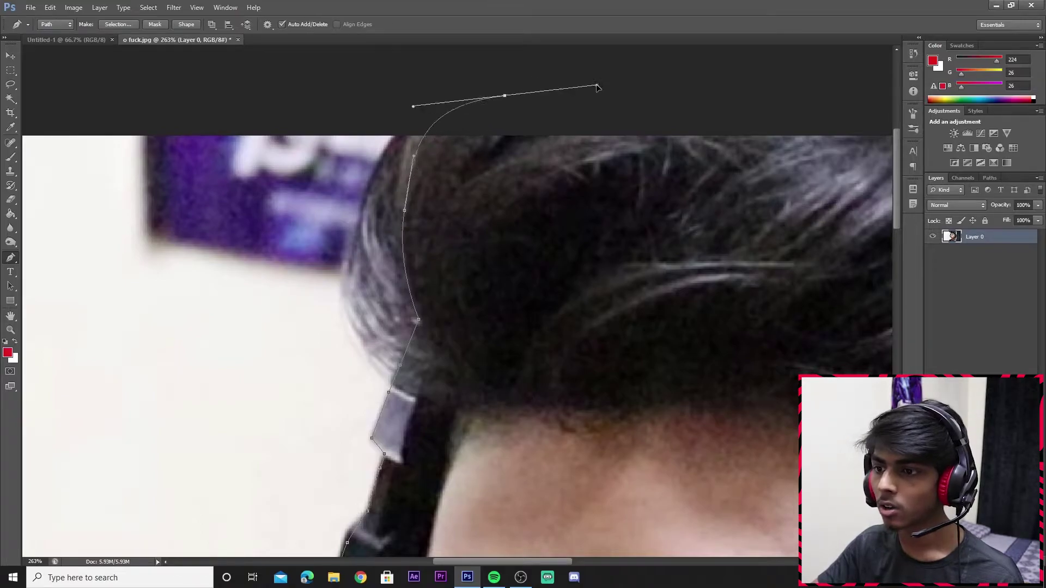
Curve the path across the top of the hair and down its far edge.
drag(702, 91, 417, 67)
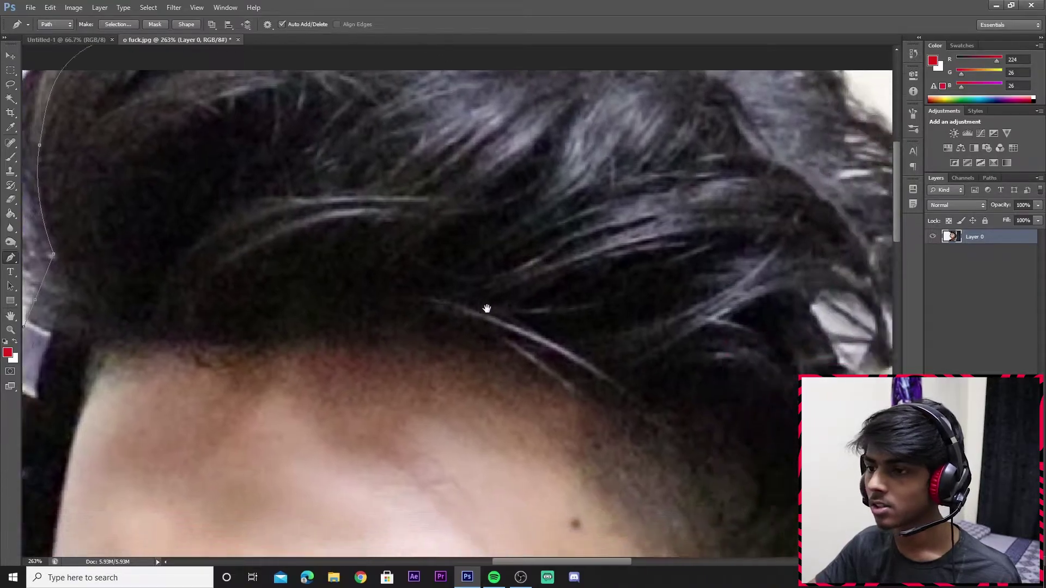
drag(485, 309, 358, 348)
mouse_move(794, 178)
mouse_down()
mouse_move(831, 234)
mouse_move(622, 163)
mouse_up()
click(664, 192)
click(728, 258)
click(699, 297)
click(672, 345)
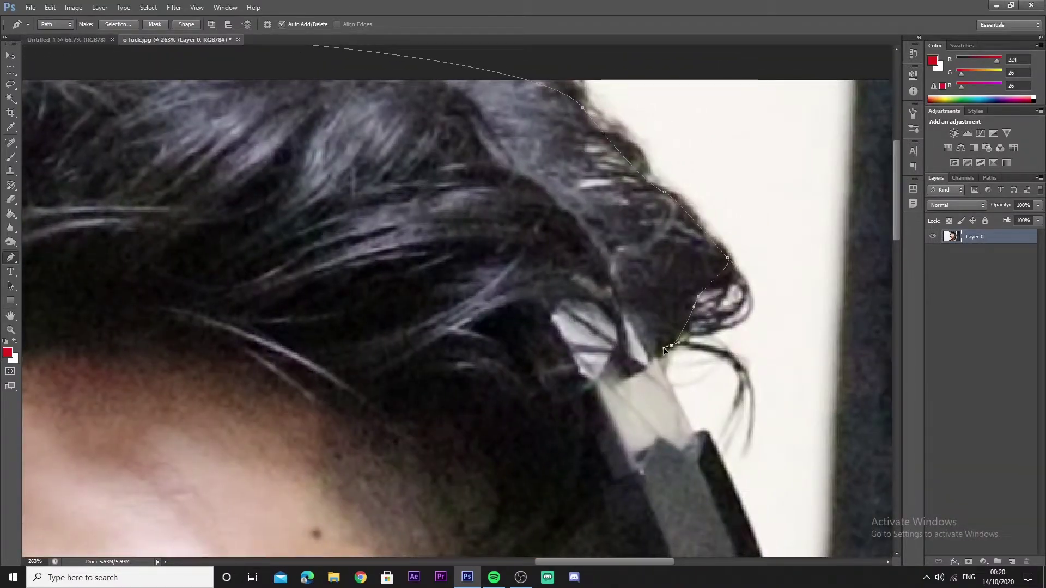
Trace the headset band's outer edge down to the bottom of the earcup.
click(705, 430)
drag(706, 430, 544, 191)
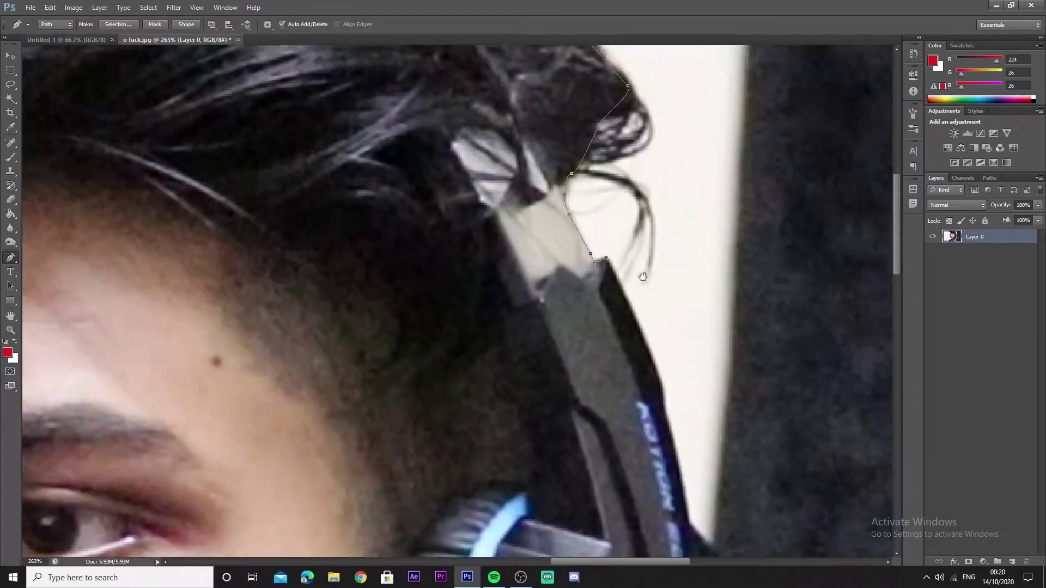
click(594, 303)
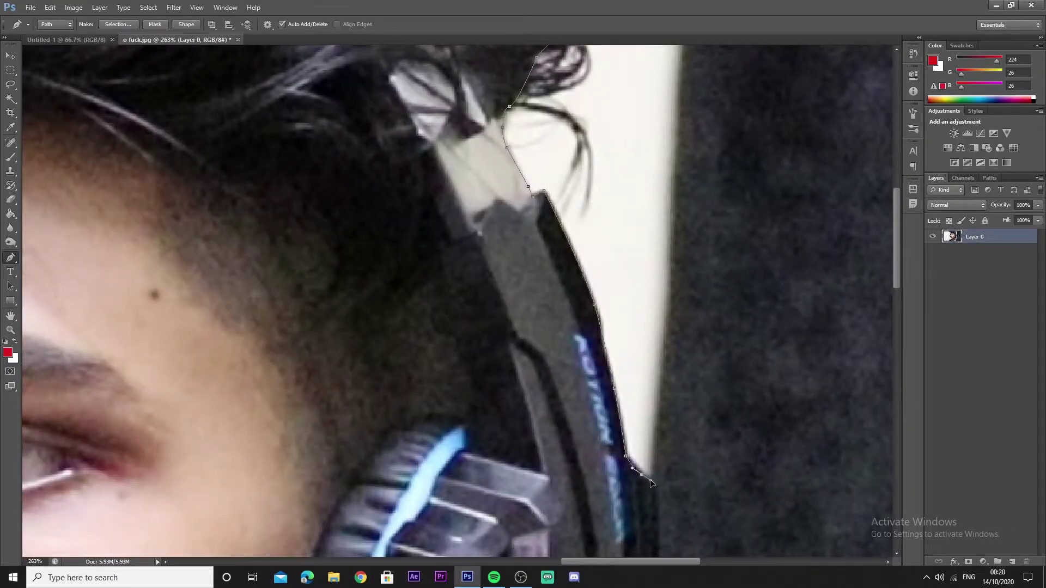
drag(649, 479, 570, 225)
click(578, 311)
click(570, 366)
click(559, 397)
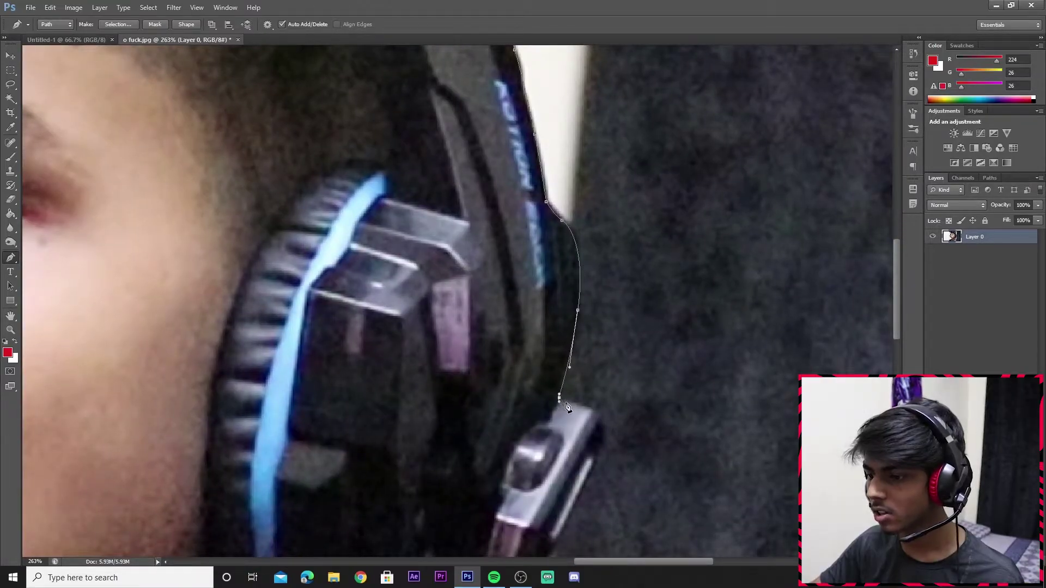
click(594, 416)
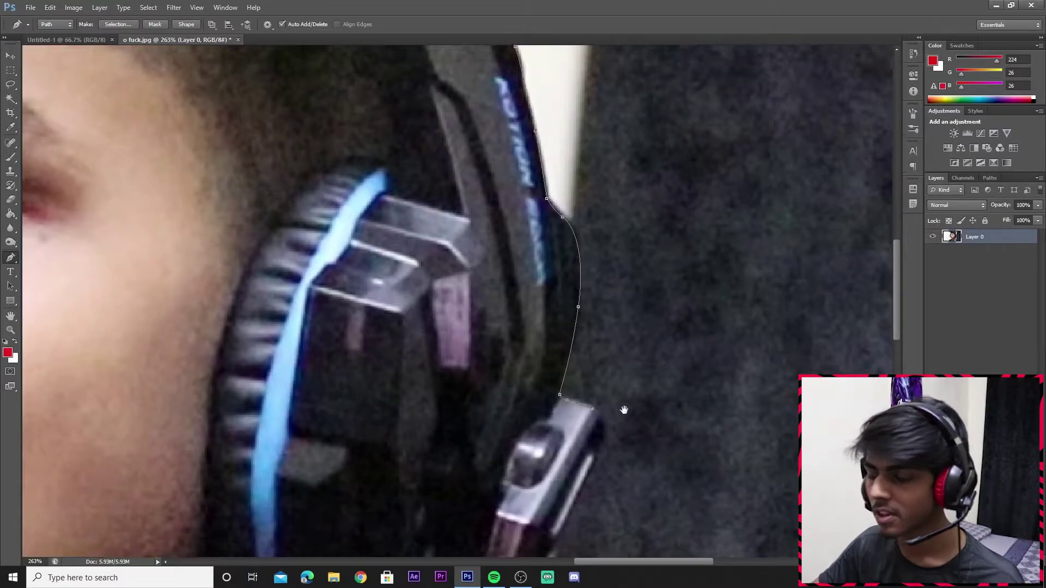
Outline the mic joint, arm and boom, removing one misplaced anchor.
drag(626, 420, 556, 215)
click(531, 238)
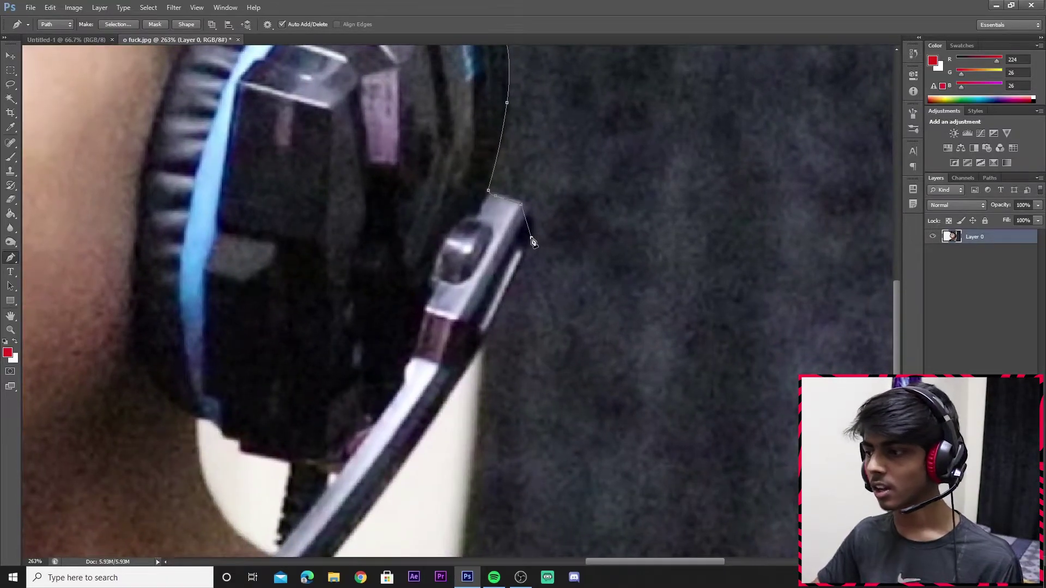
click(516, 277)
click(498, 309)
click(480, 339)
click(476, 350)
drag(636, 233, 621, 445)
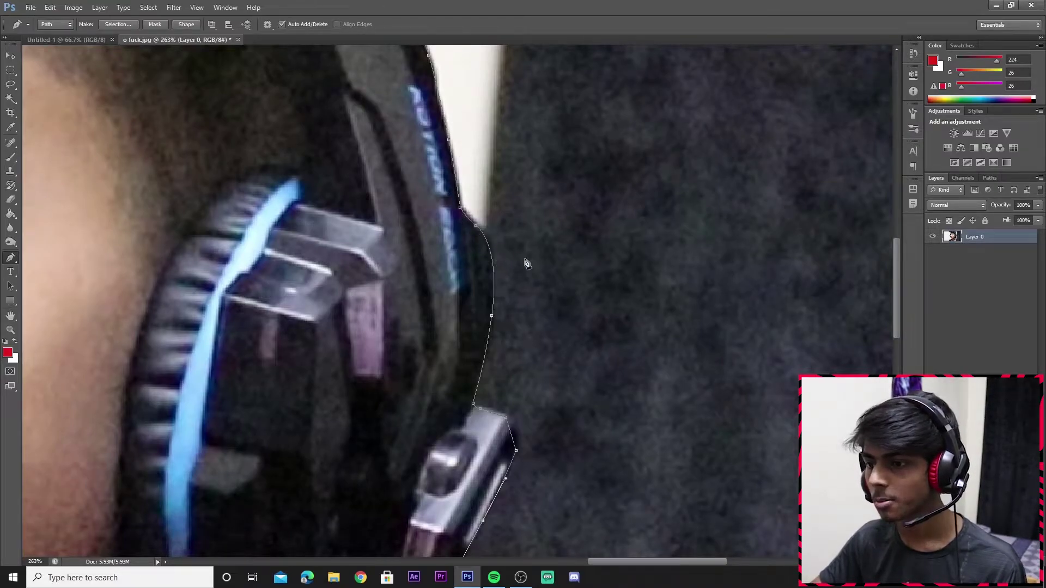
drag(619, 340, 666, 79)
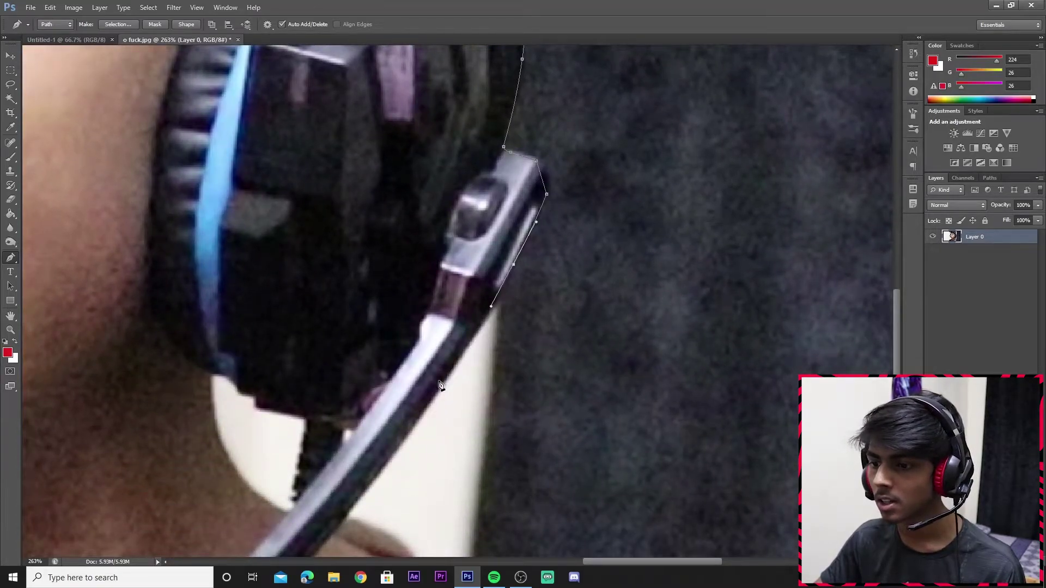
drag(440, 384, 582, 195)
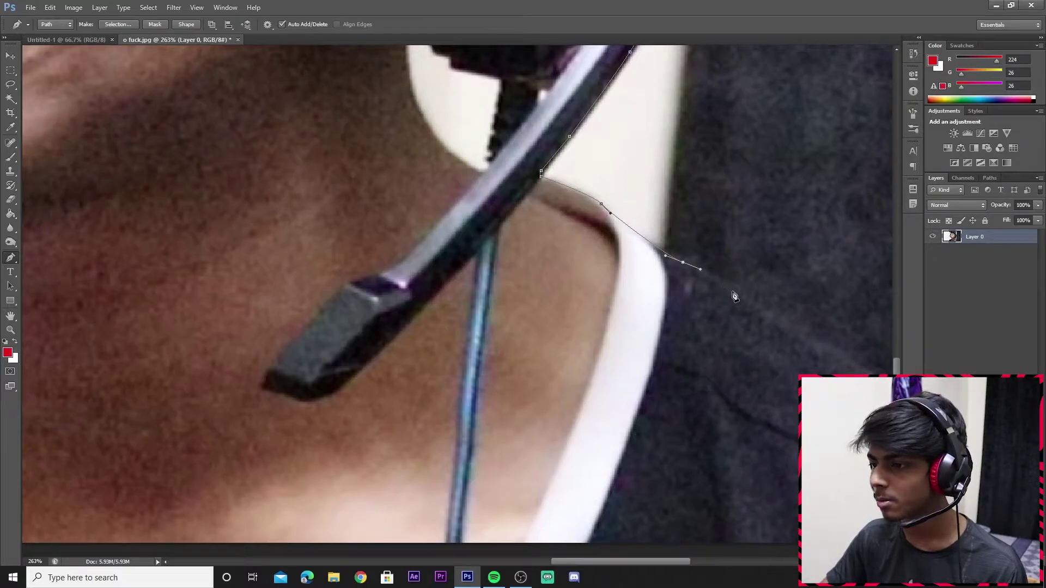
key(ctrl+z)
Trace past the collar and down the far shoulder, then close the path below the photo.
drag(733, 289, 747, 295)
drag(771, 329, 316, 170)
drag(467, 234, 496, 247)
drag(623, 334, 640, 354)
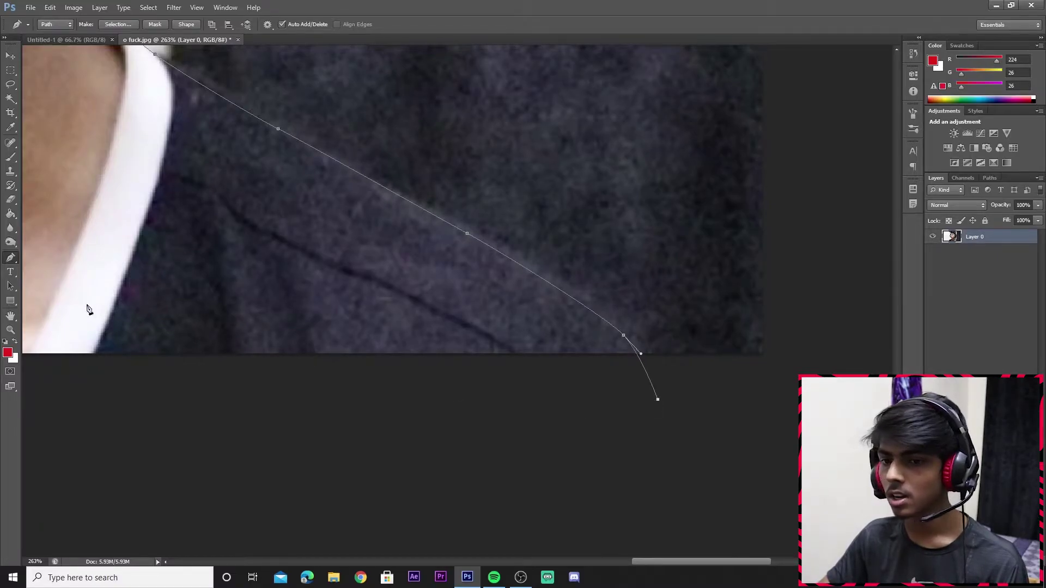
key(ctrl+0)
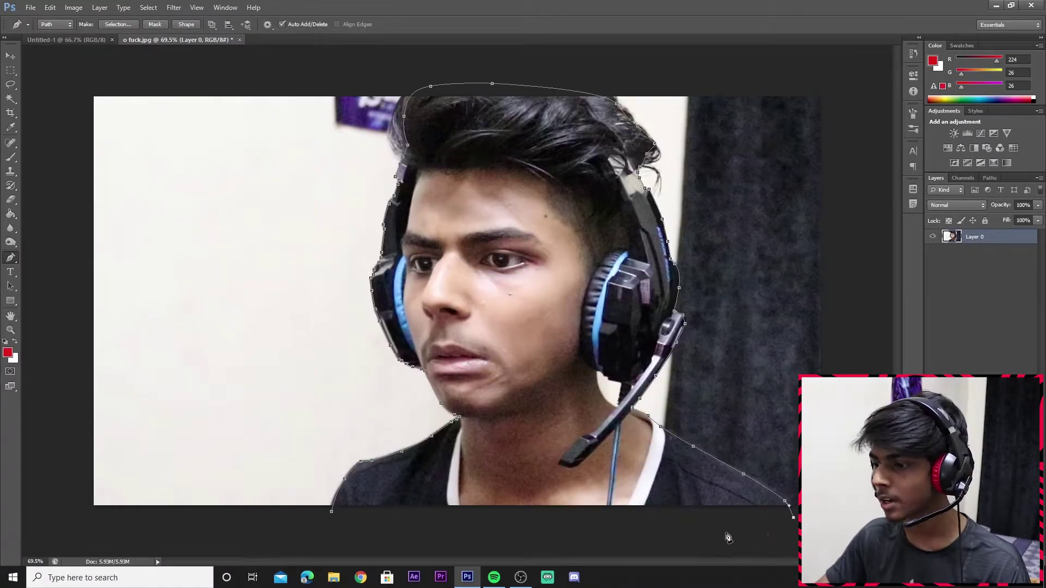
click(393, 534)
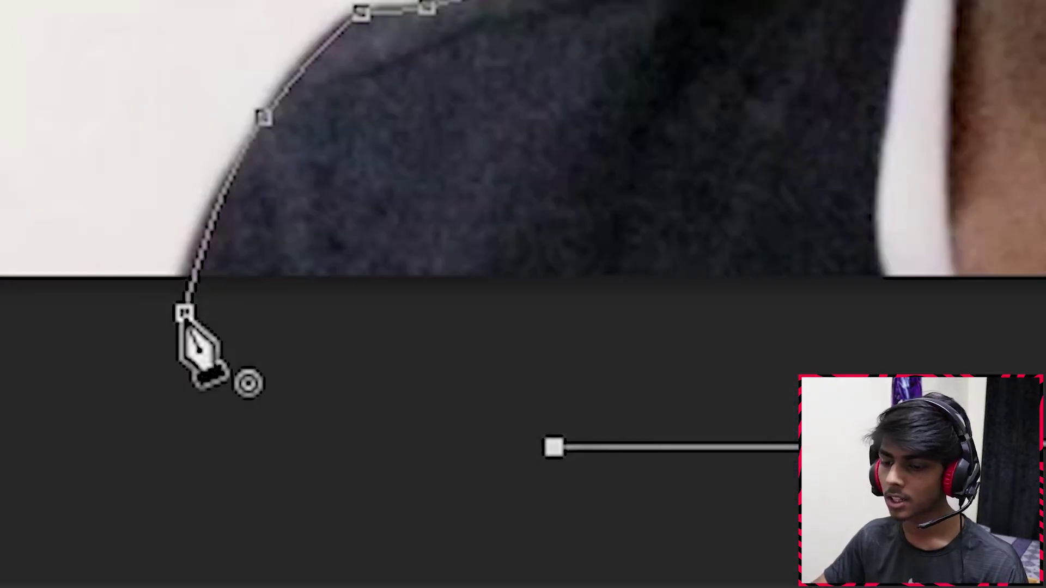
click(186, 316)
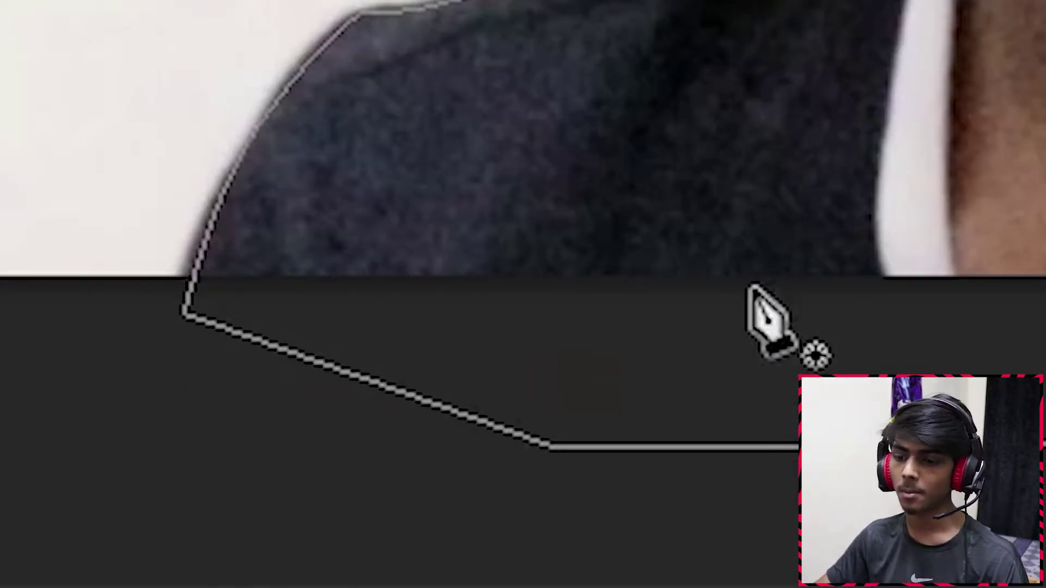
Convert the path into a selection with a 1 px feather, undoing an accidental delete.
right_click(509, 290)
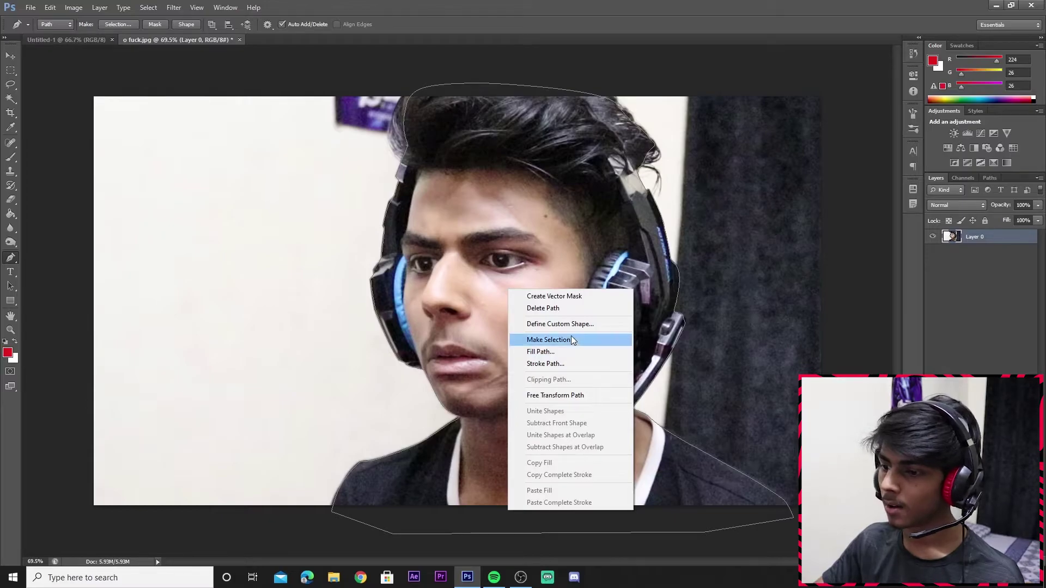
click(571, 338)
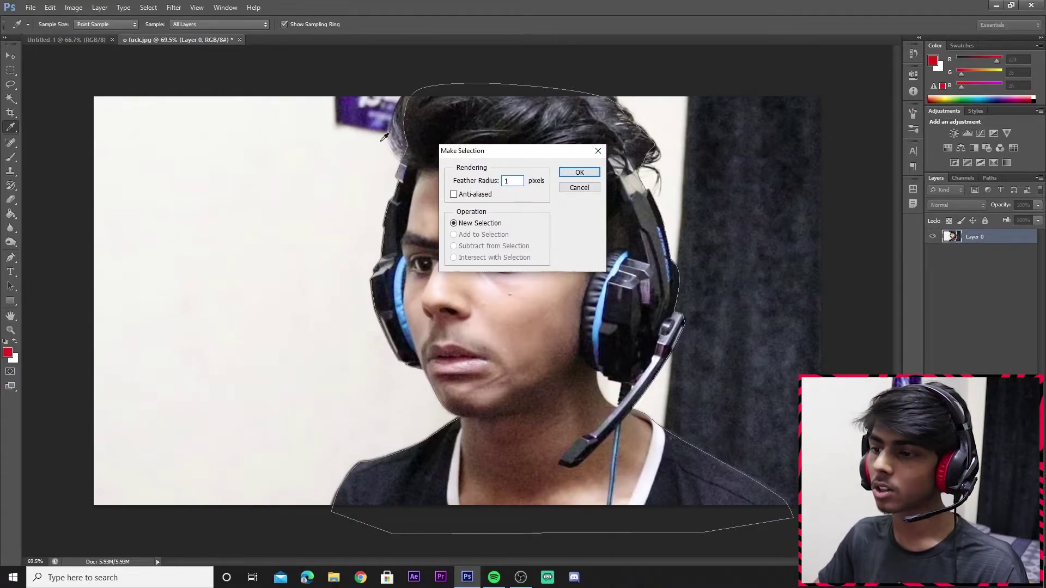
click(580, 173)
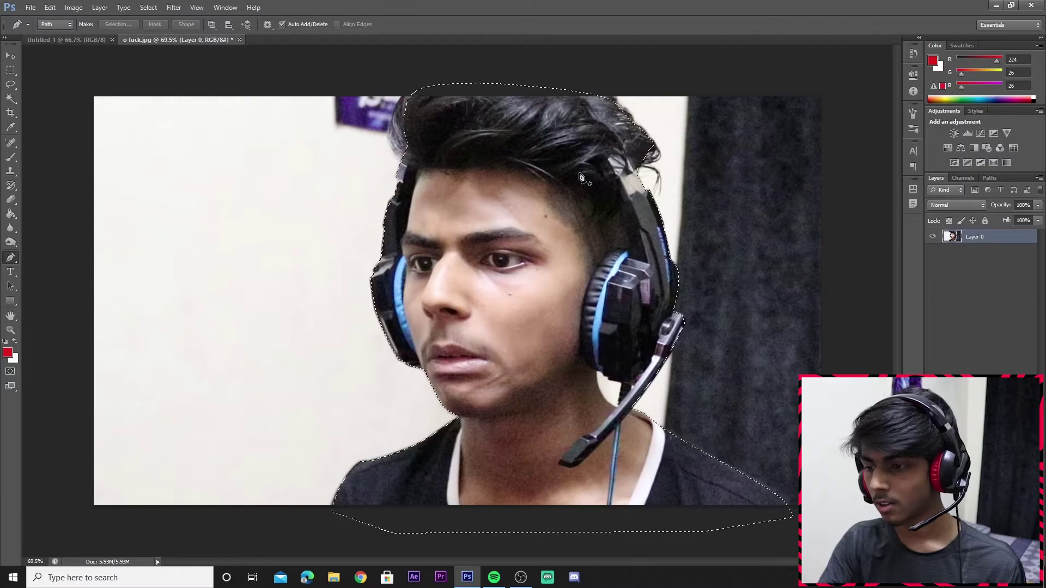
key(Delete)
key(ctrl+z)
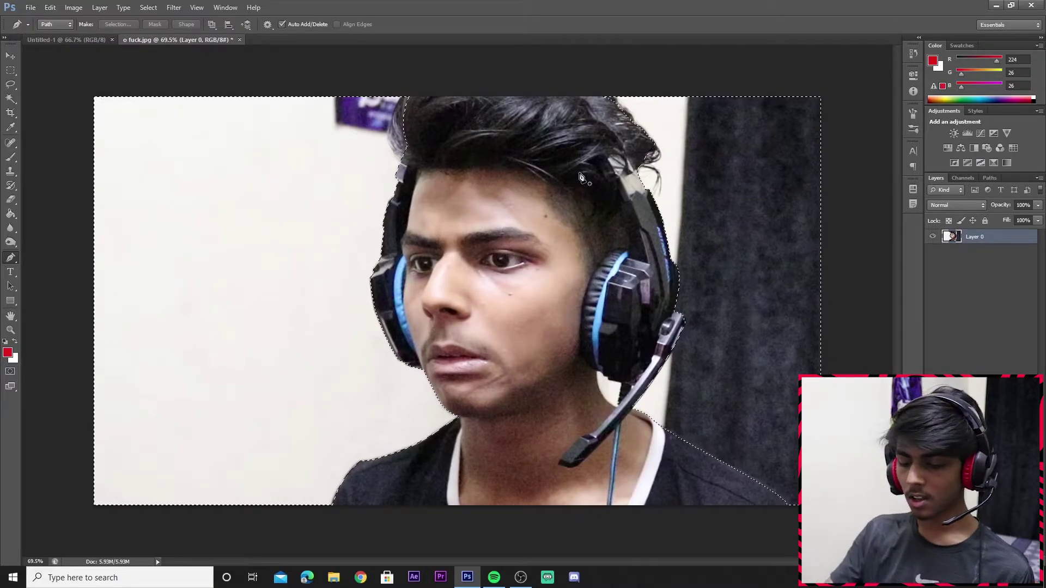
Delete the backdrop around the person and drag the cut-out toward the thumbnail document.
key(Delete)
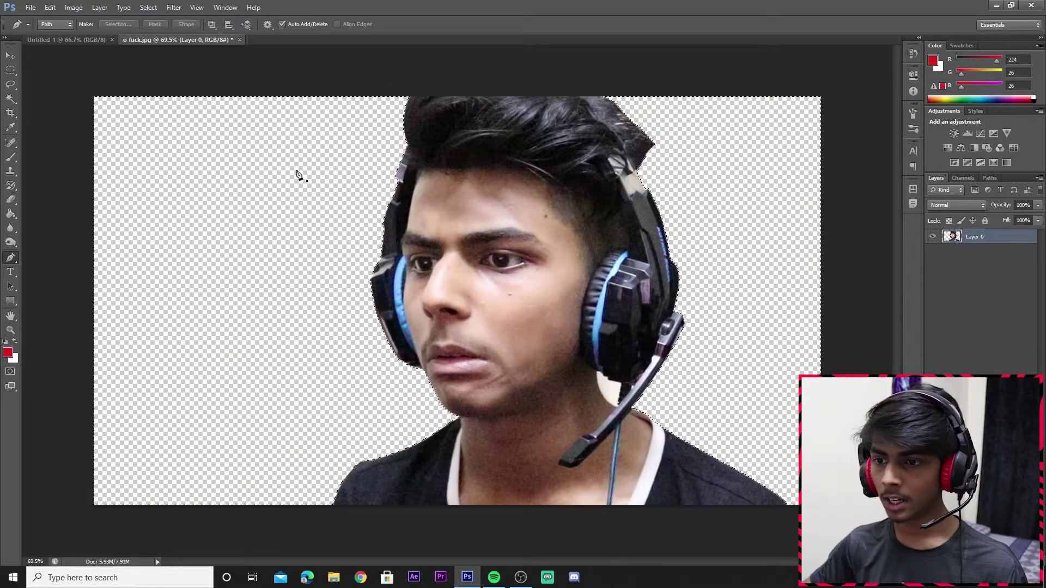
key(w)
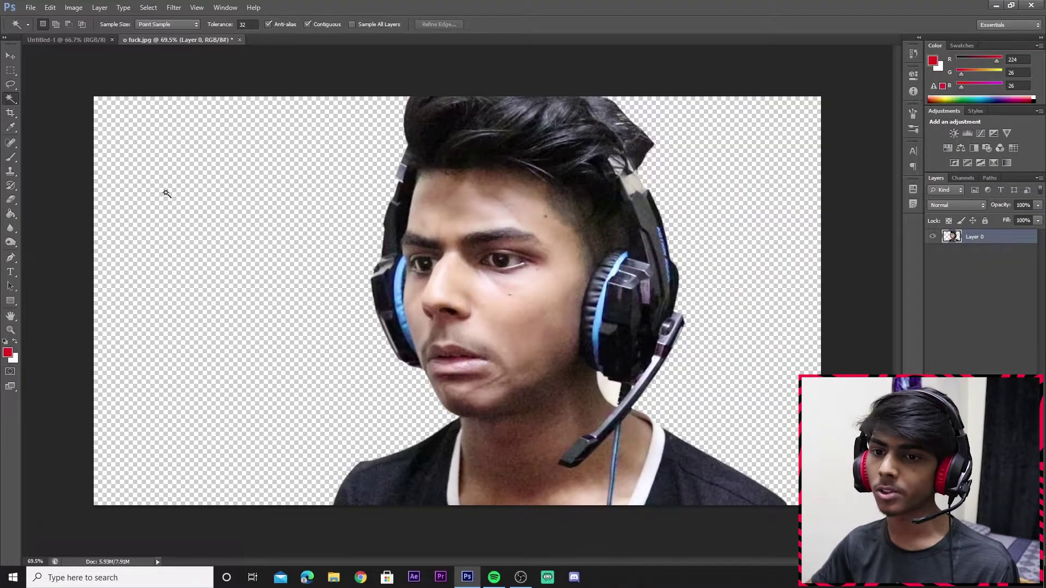
key(v)
mouse_move(485, 212)
mouse_down()
mouse_move(405, 264)
mouse_move(546, 260)
mouse_up()
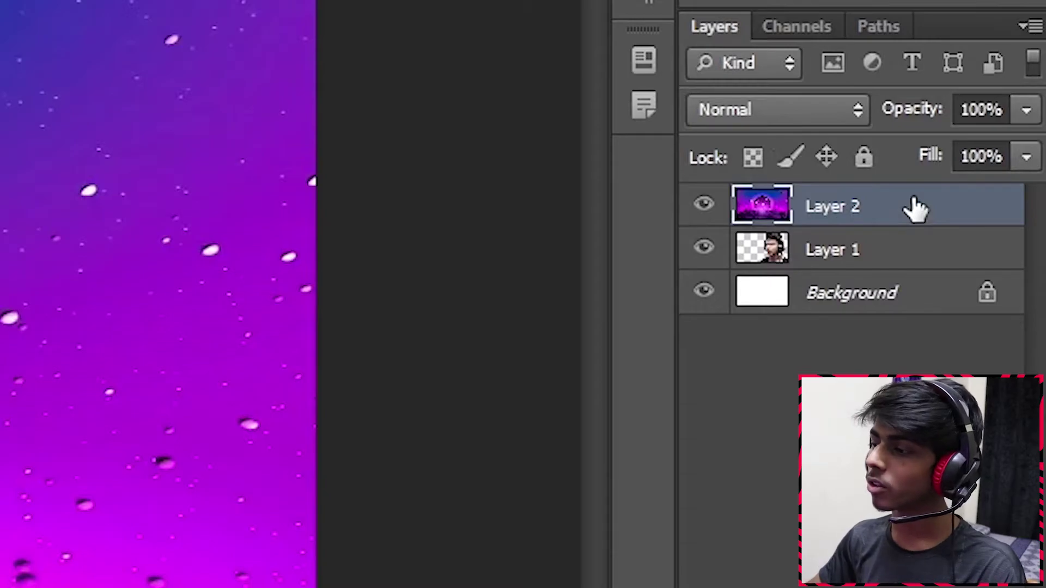
Drag the synthwave Layer 2 below the person's Layer 1 in the Layers panel.
drag(916, 209, 917, 275)
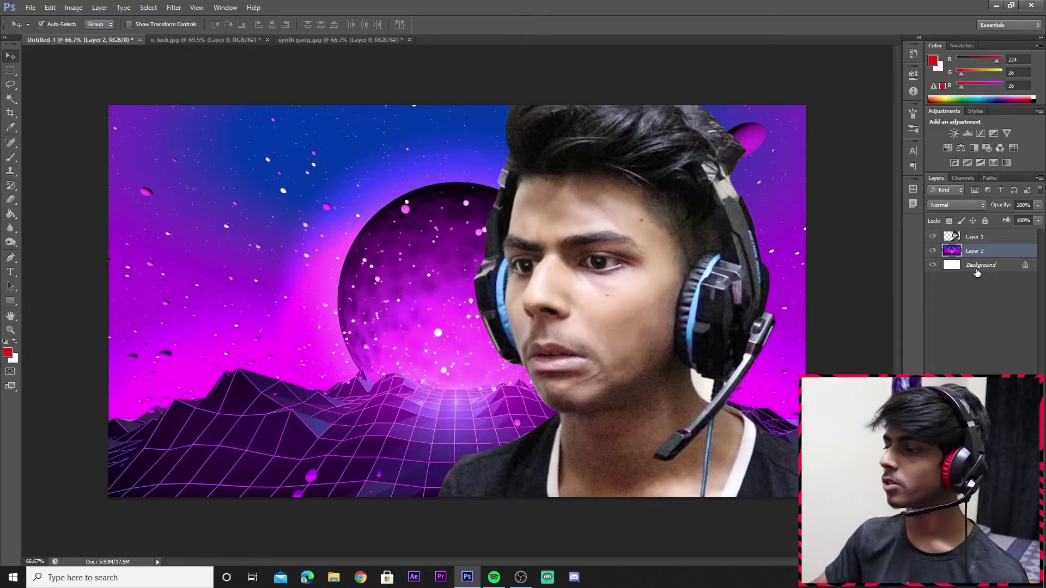
Select the synthwave Layer 2 and slide it left, undoing an accidental restack.
click(977, 267)
drag(967, 240, 968, 259)
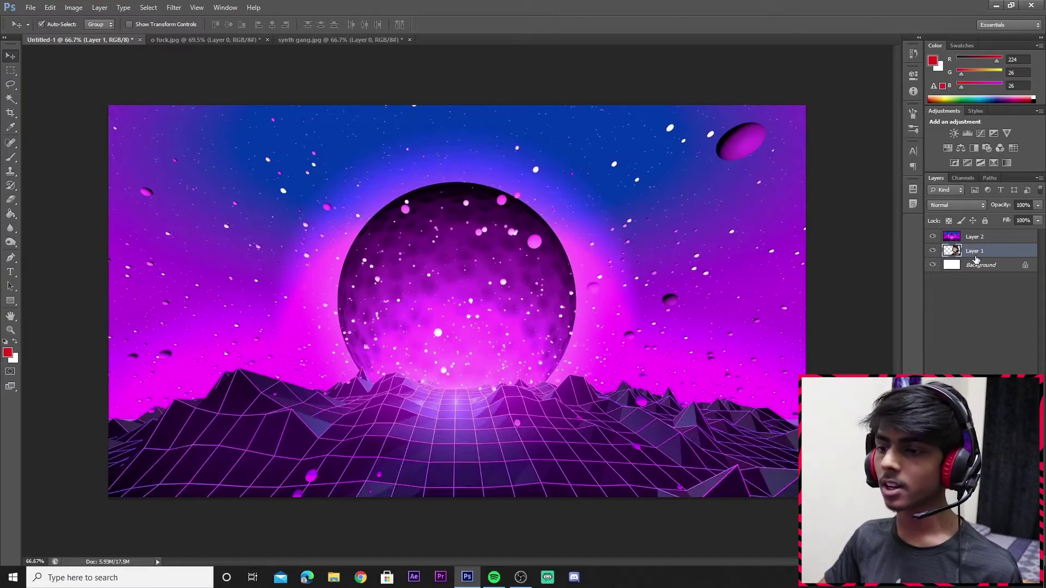
key(ctrl+z)
click(960, 252)
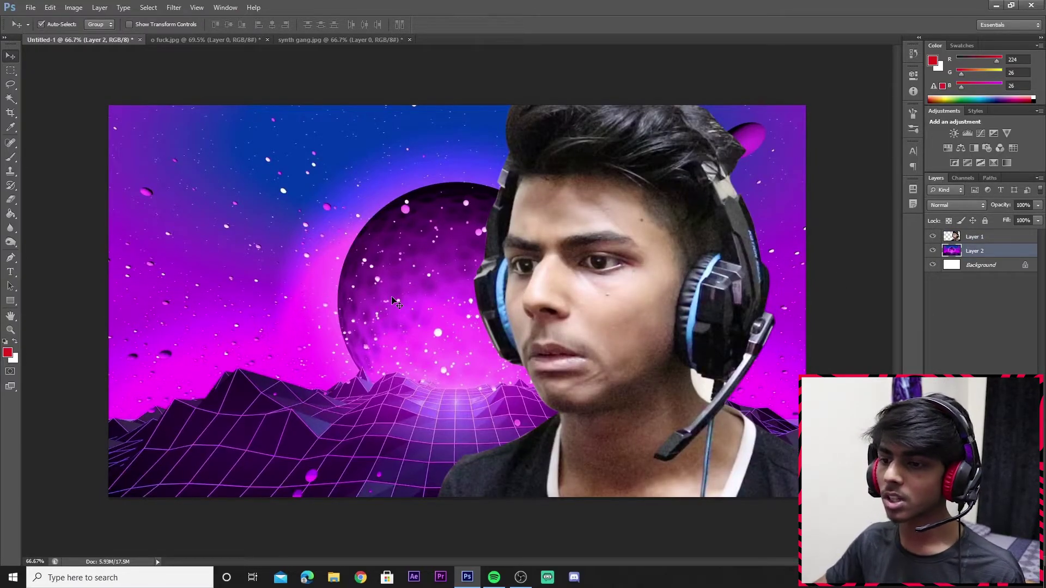
drag(396, 303, 289, 301)
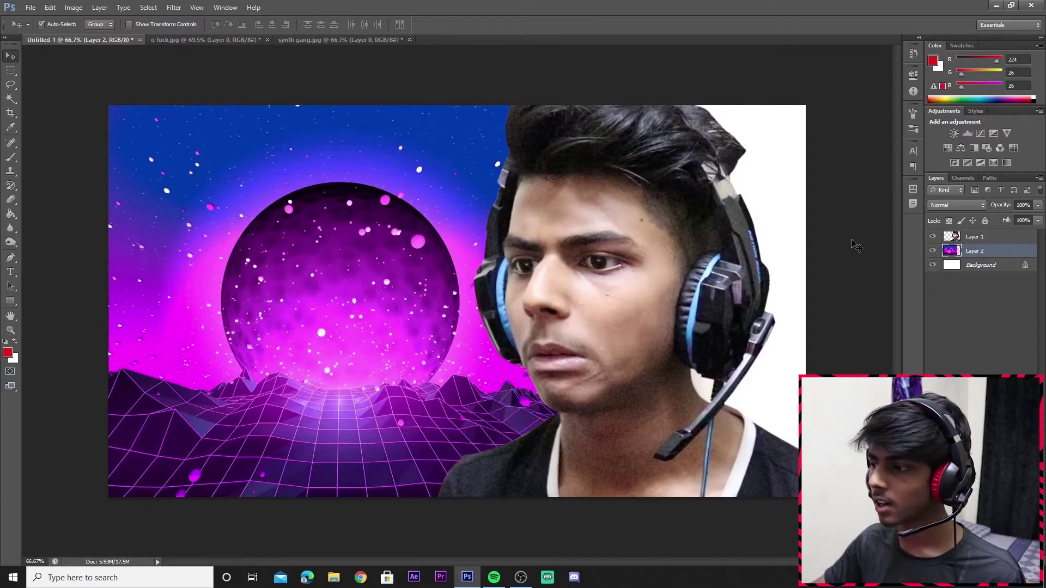
Nudge the background further left, shift the person slightly right, and leave Layer 1 hidden.
click(933, 236)
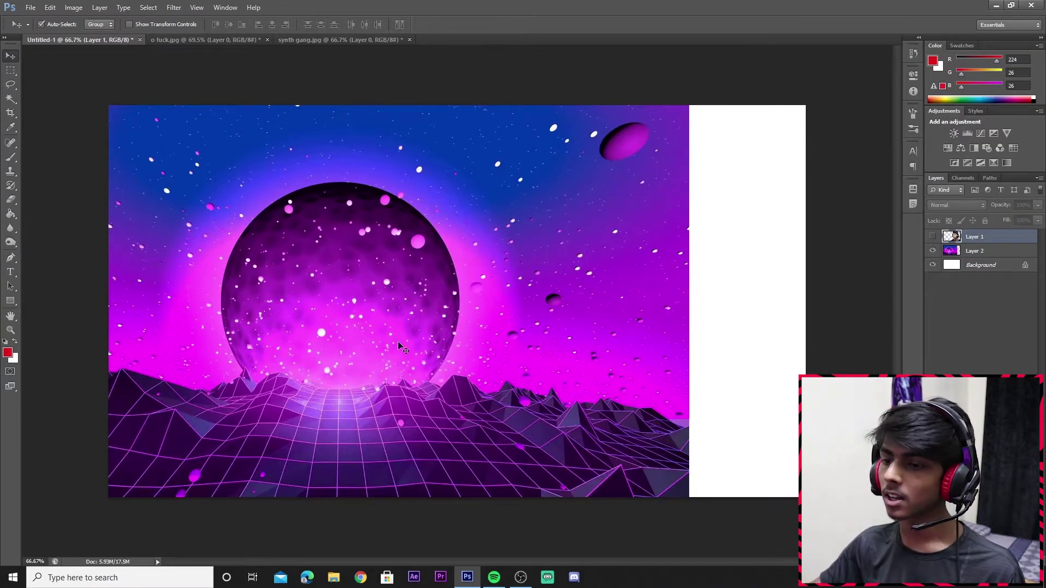
drag(353, 318, 351, 318)
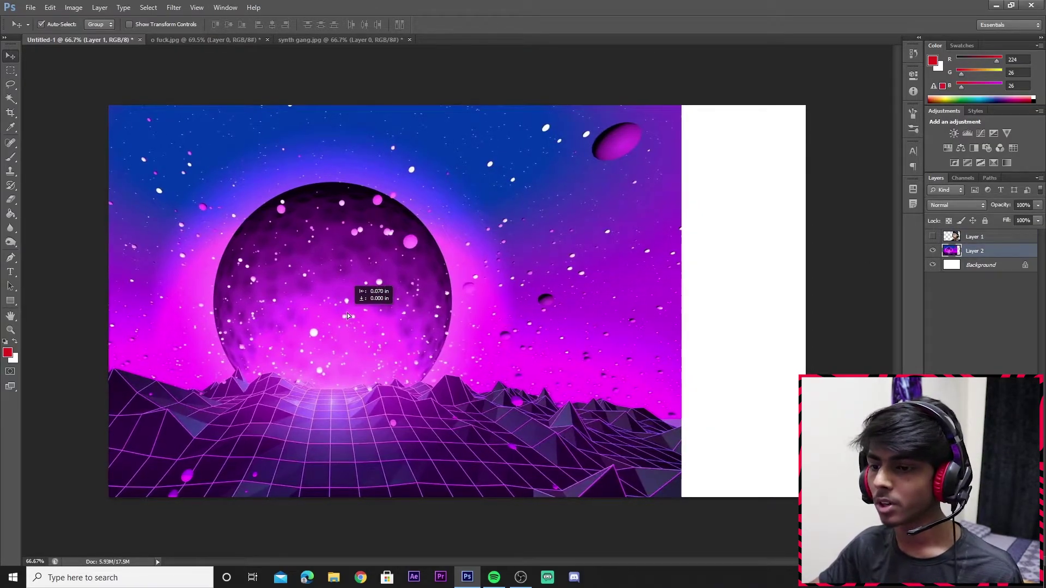
click(933, 237)
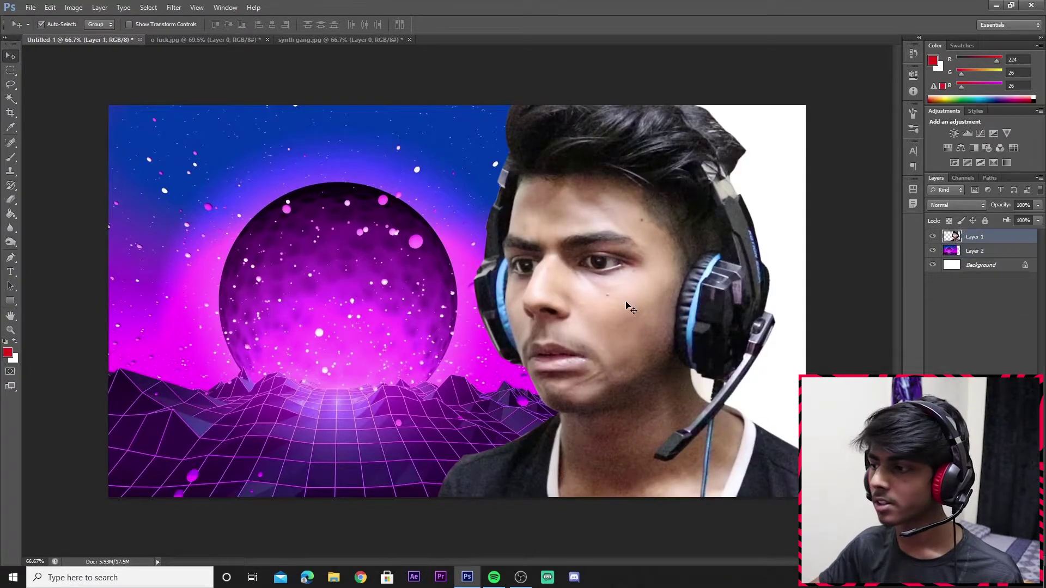
drag(627, 305, 640, 305)
click(933, 236)
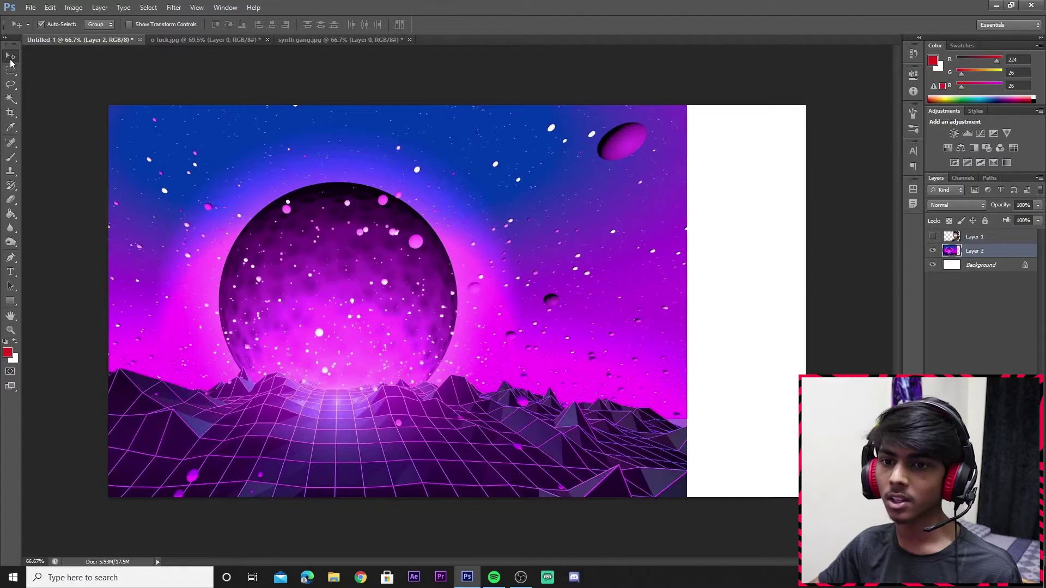
click(10, 70)
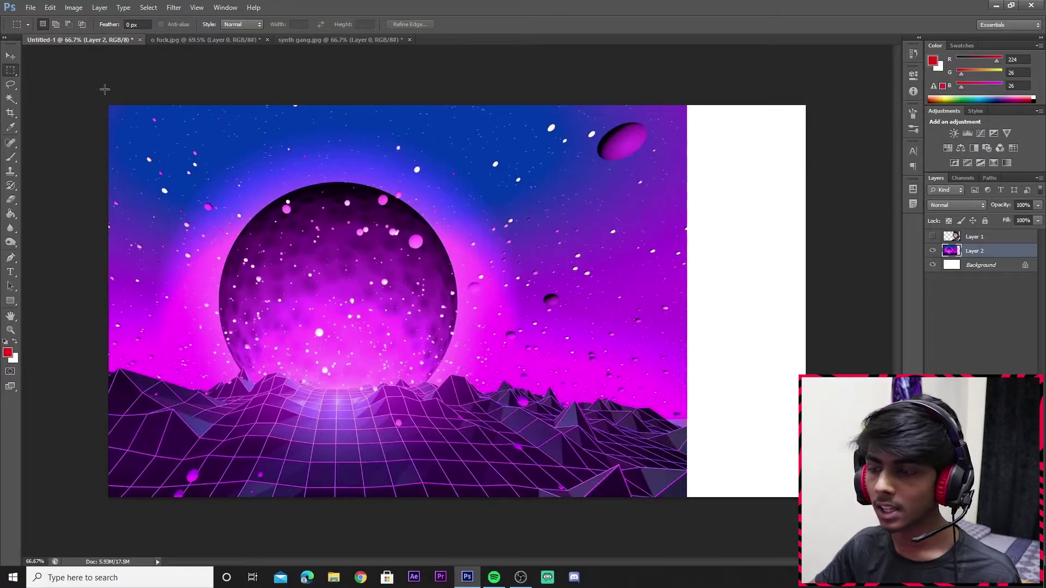
Copy a tall background strip to a new layer and flip it to fill the blank right edge.
mouse_move(577, 96)
mouse_down()
mouse_move(674, 586)
mouse_move(687, 584)
mouse_up()
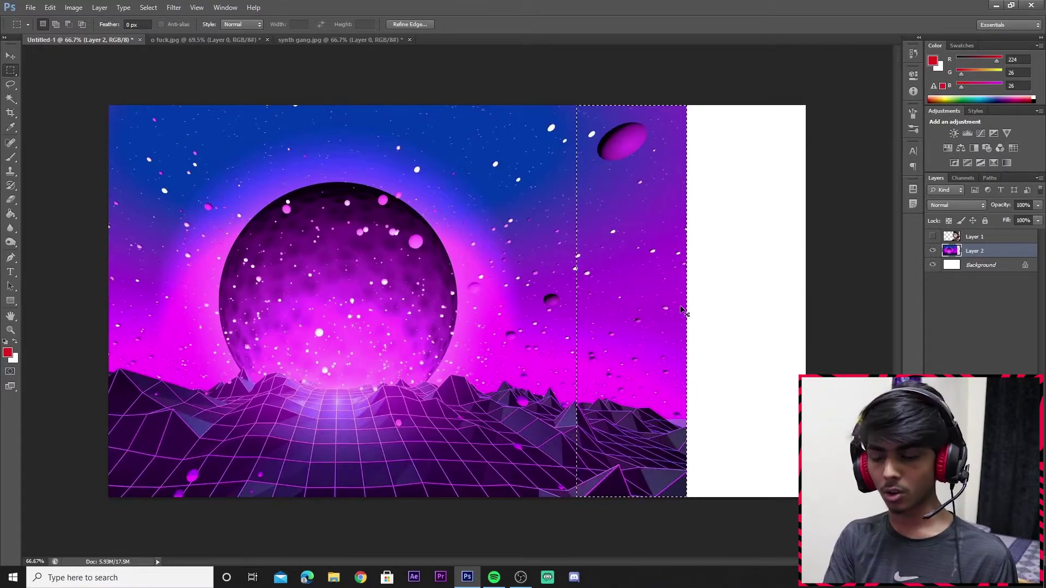
key(ctrl+j)
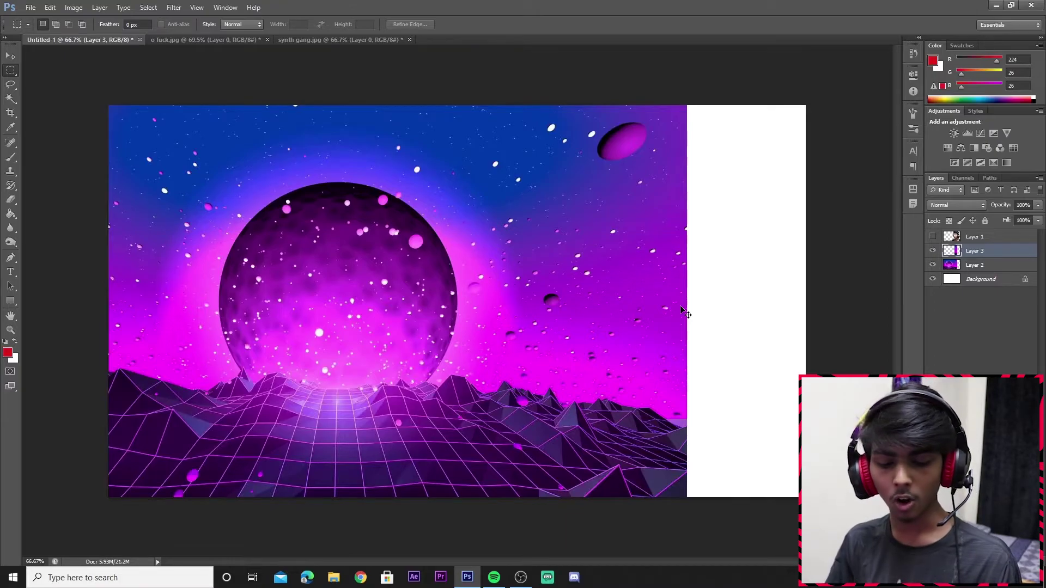
key(ctrl+t)
drag(577, 301, 806, 288)
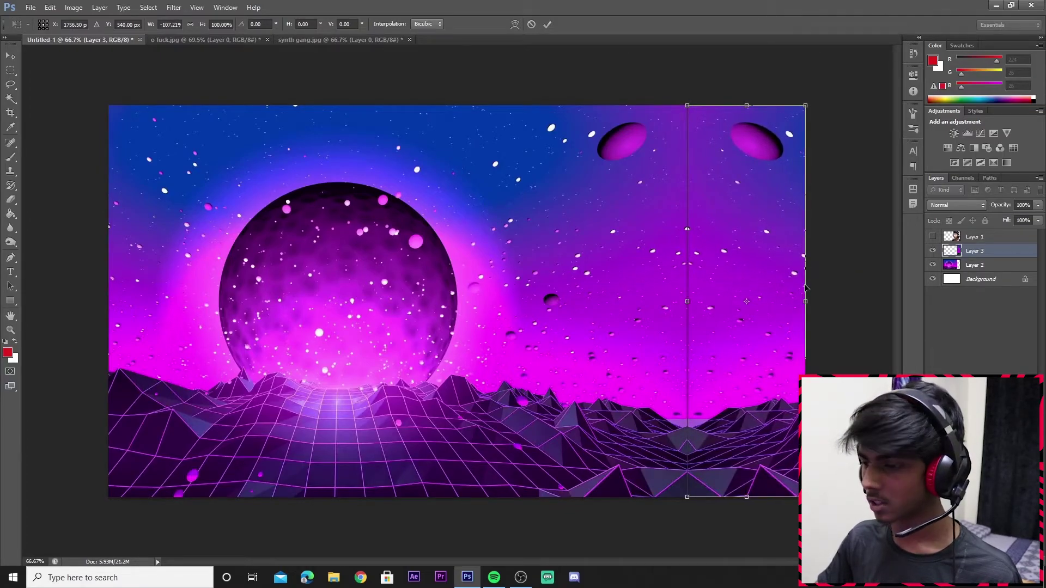
key(Return)
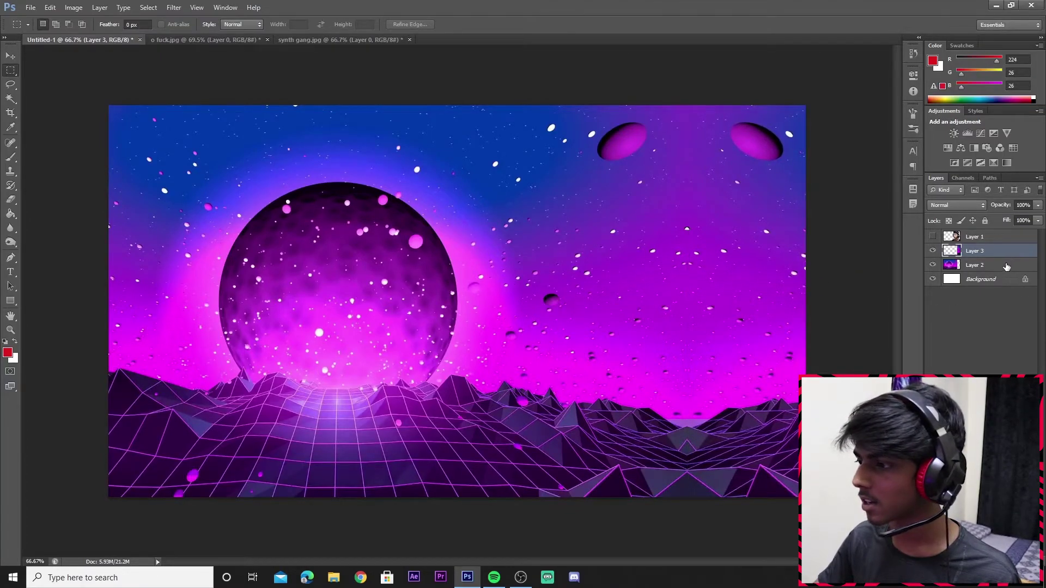
Merge Layer 2 and the flipped strip into a single Layer 3.
shift+click(1005, 264)
right_click(1005, 264)
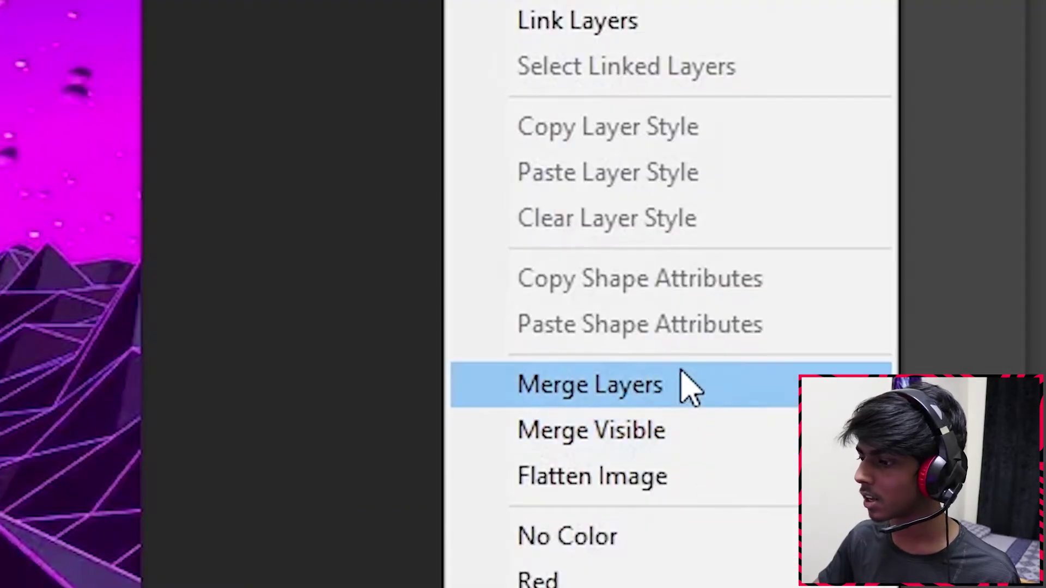
click(687, 387)
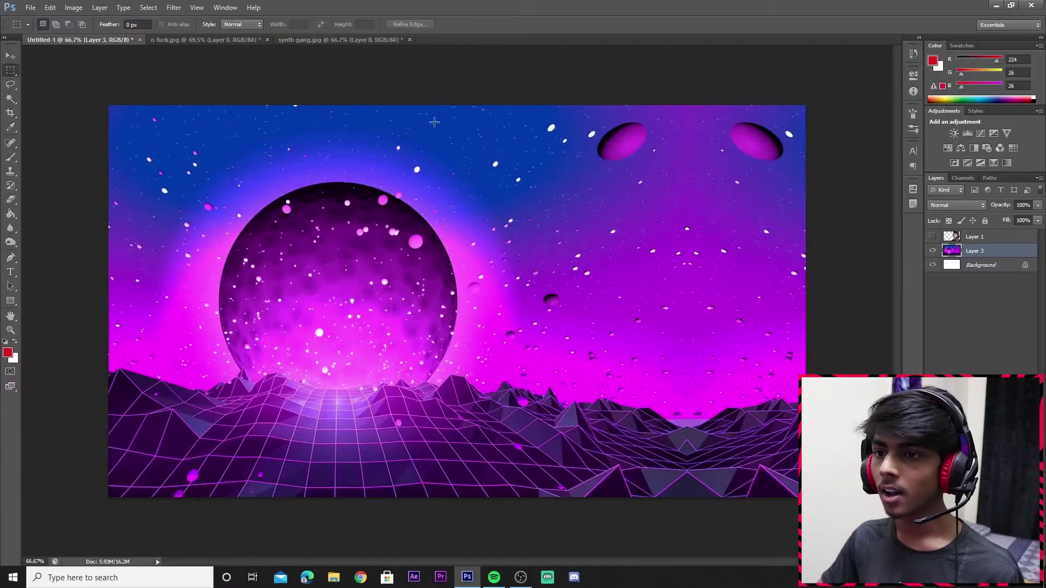
click(10, 55)
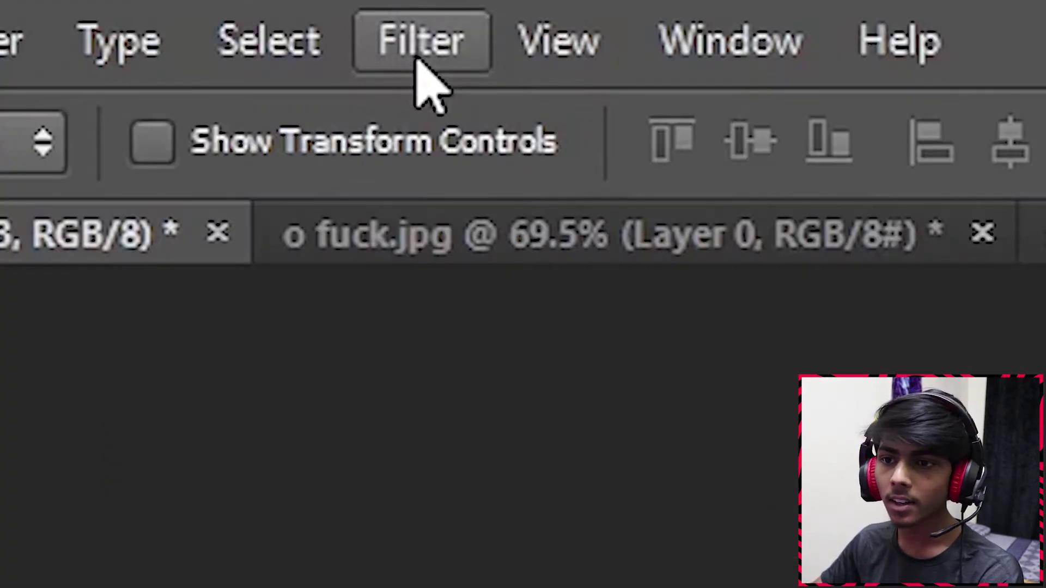
Apply a 57 px Field Blur to the merged synthwave background.
click(174, 11)
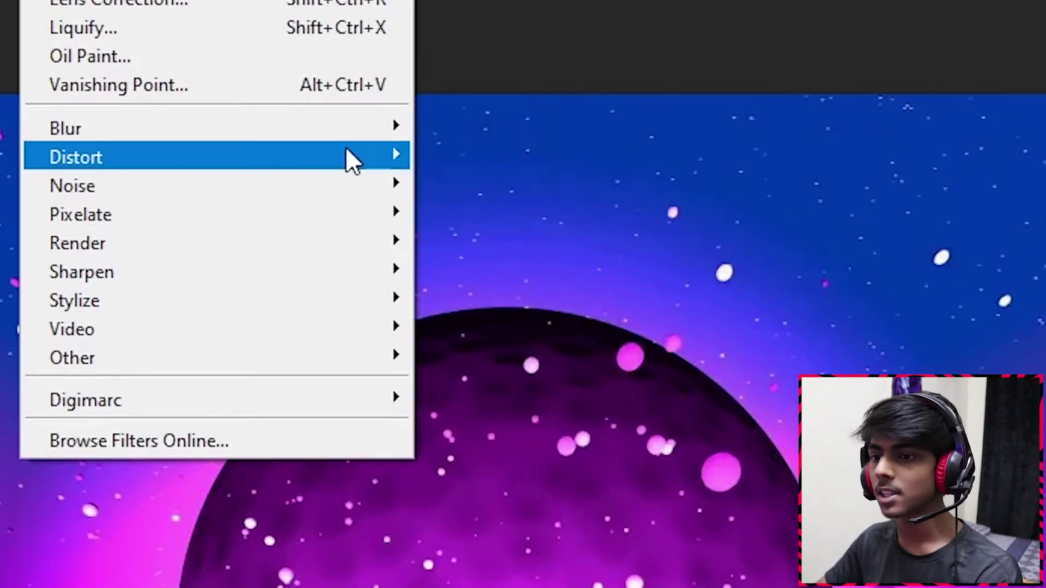
mouse_move(216, 129)
click(537, 128)
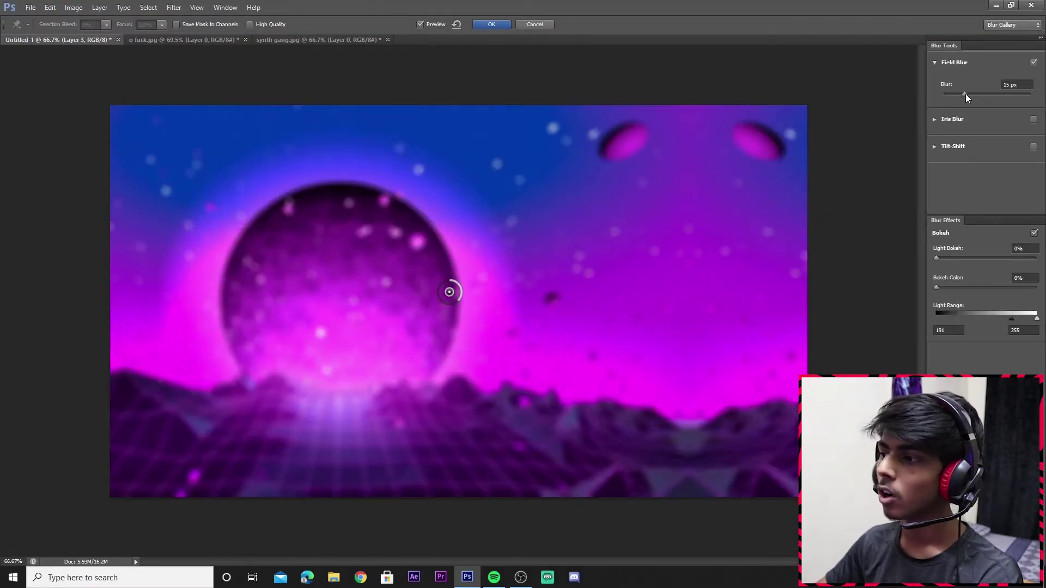
mouse_move(965, 94)
mouse_down()
mouse_move(953, 96)
mouse_move(1011, 81)
mouse_up()
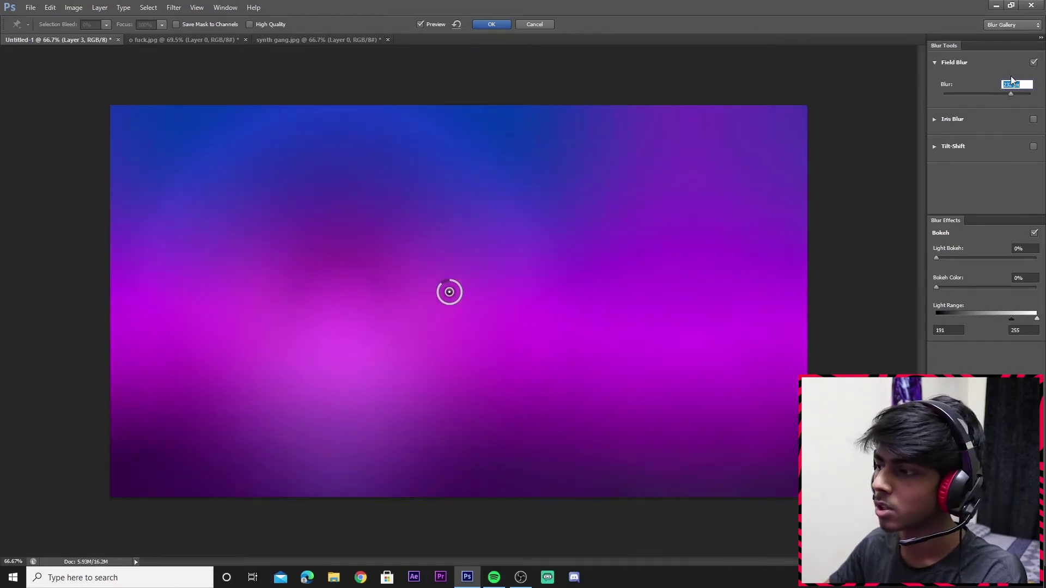
drag(1018, 93, 982, 94)
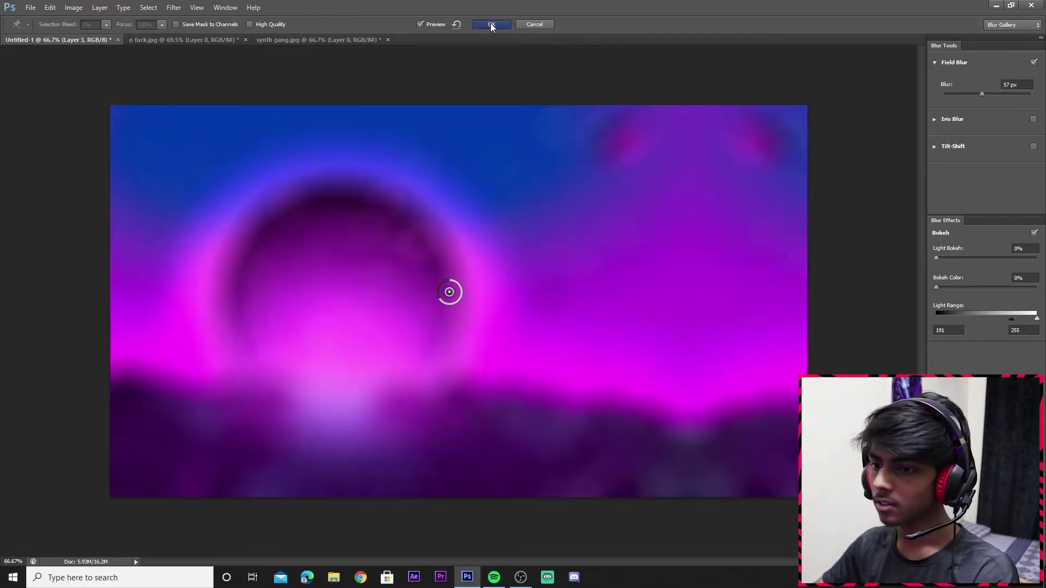
click(492, 25)
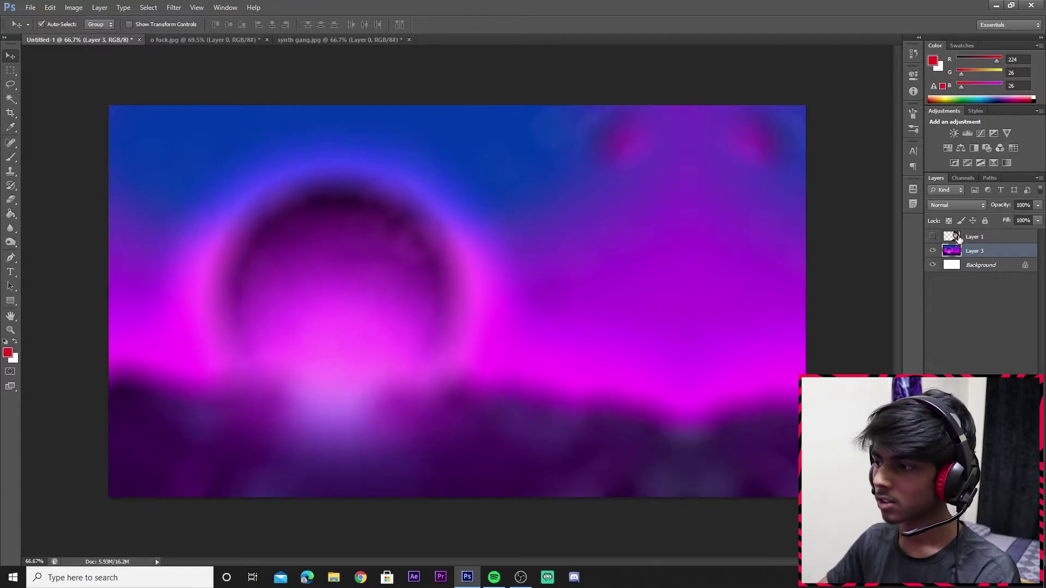
Show the headset person layer and delete the white patch beside the neck.
click(930, 239)
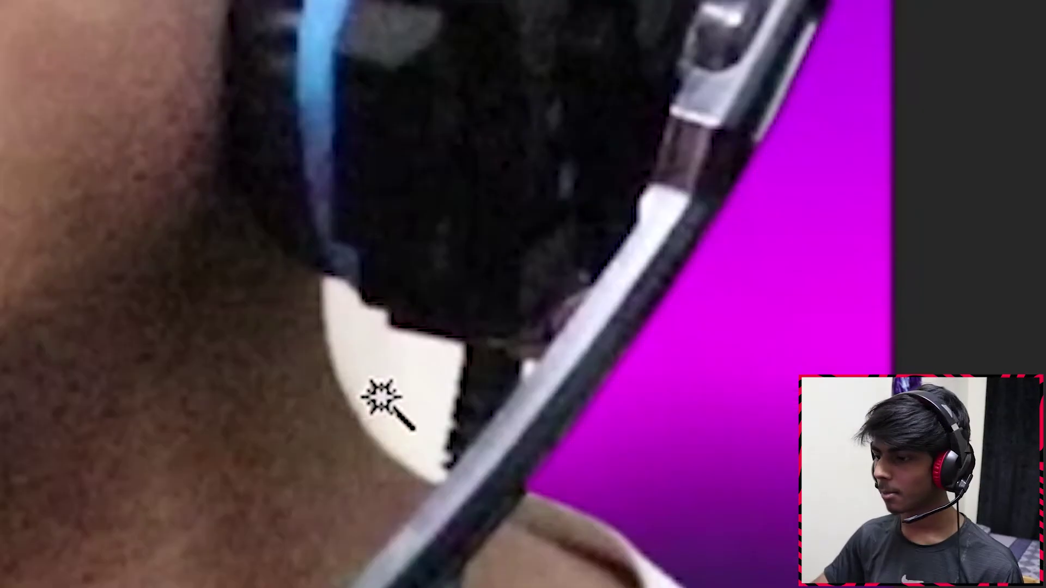
click(381, 408)
key(Delete)
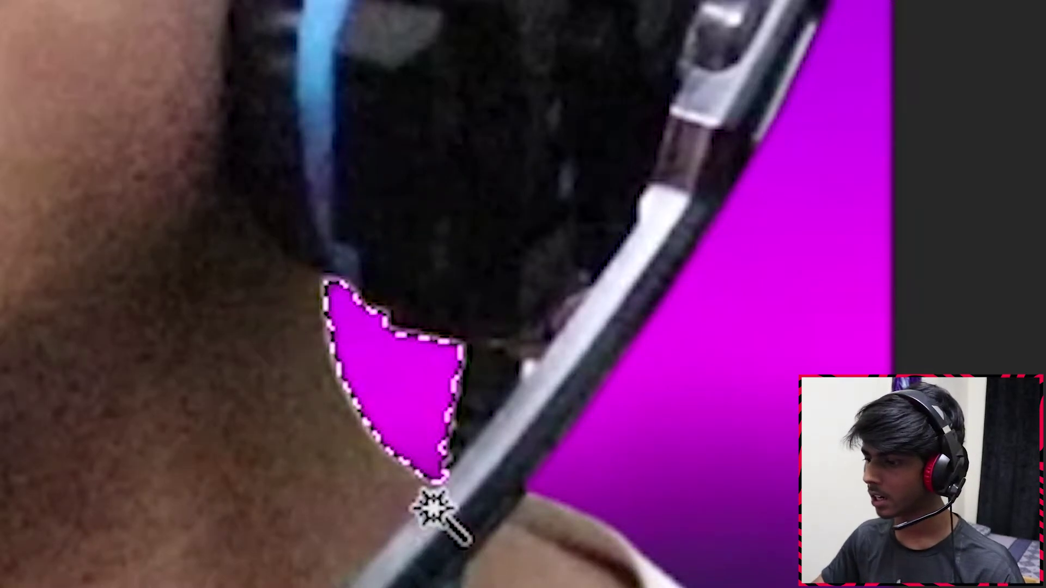
key(v)
key(ctrl+0)
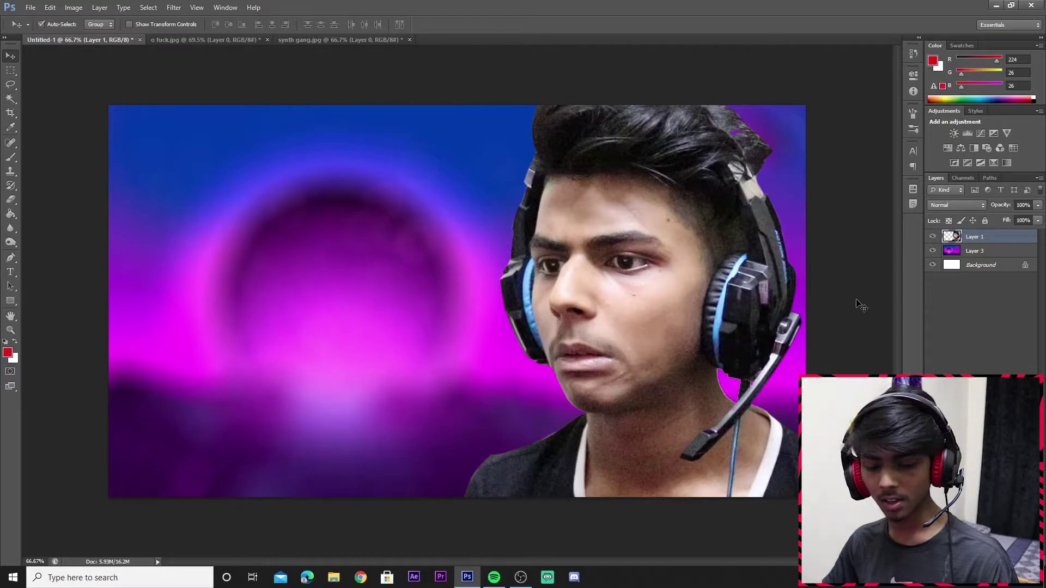
Raise the person's saturation to +28 with Hue/Saturation.
key(ctrl+u)
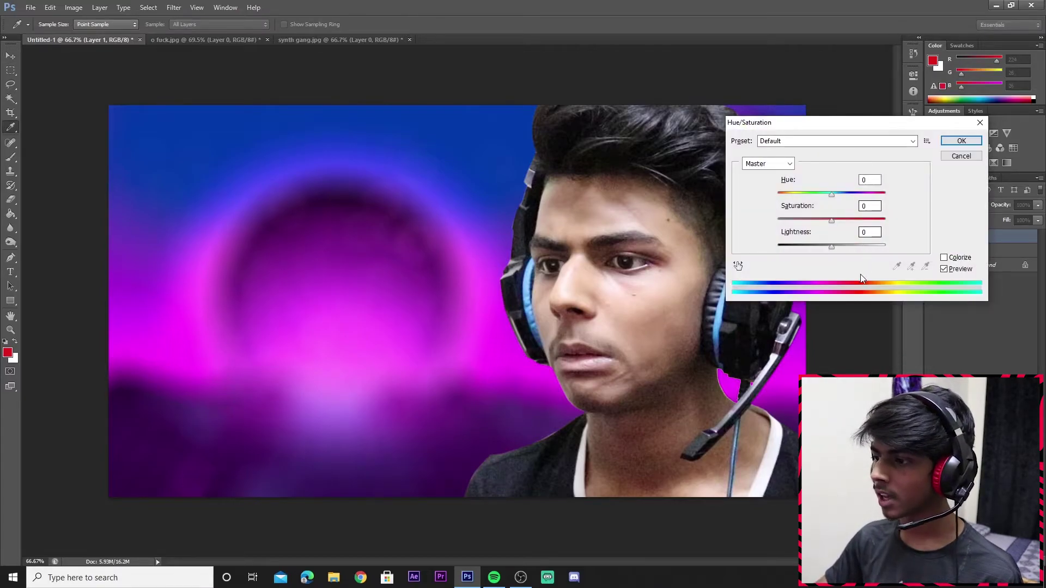
drag(867, 130, 925, 253)
drag(889, 345, 905, 345)
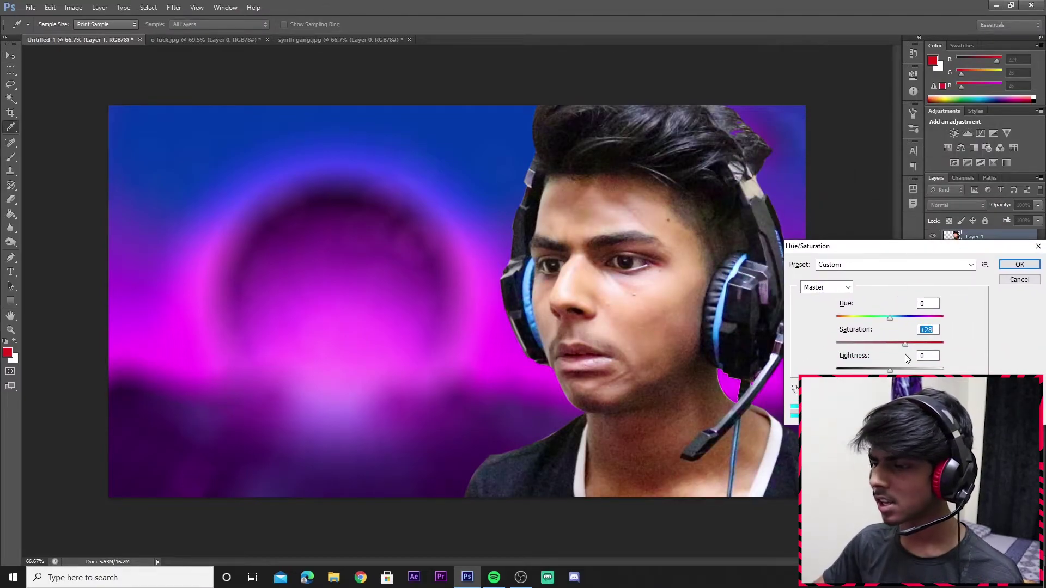
key(Return)
Nudge the person slightly right, then open the red-black wave image and unlock it as Layer 0.
key(v)
drag(644, 348, 649, 350)
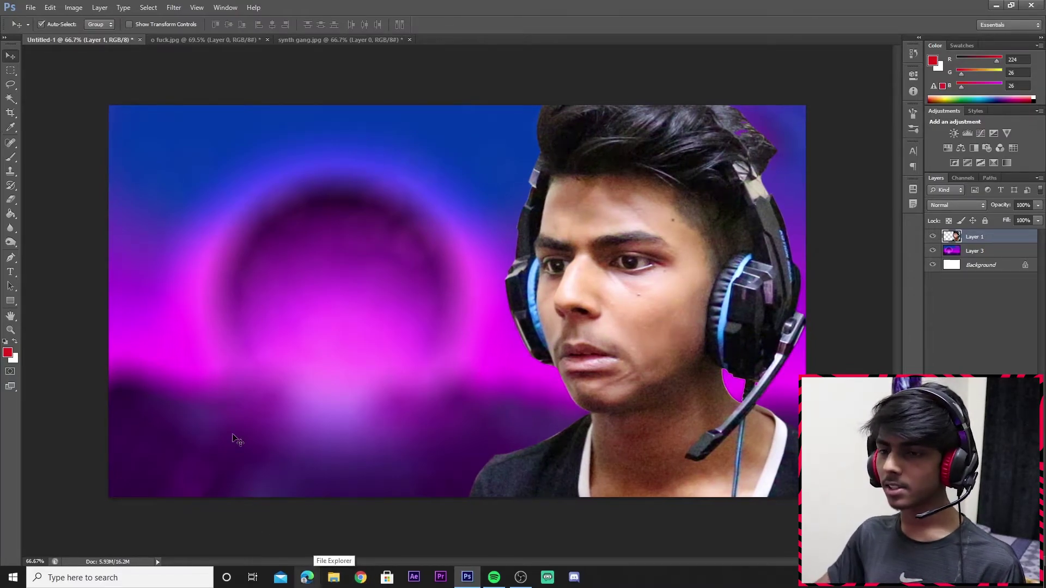
click(33, 7)
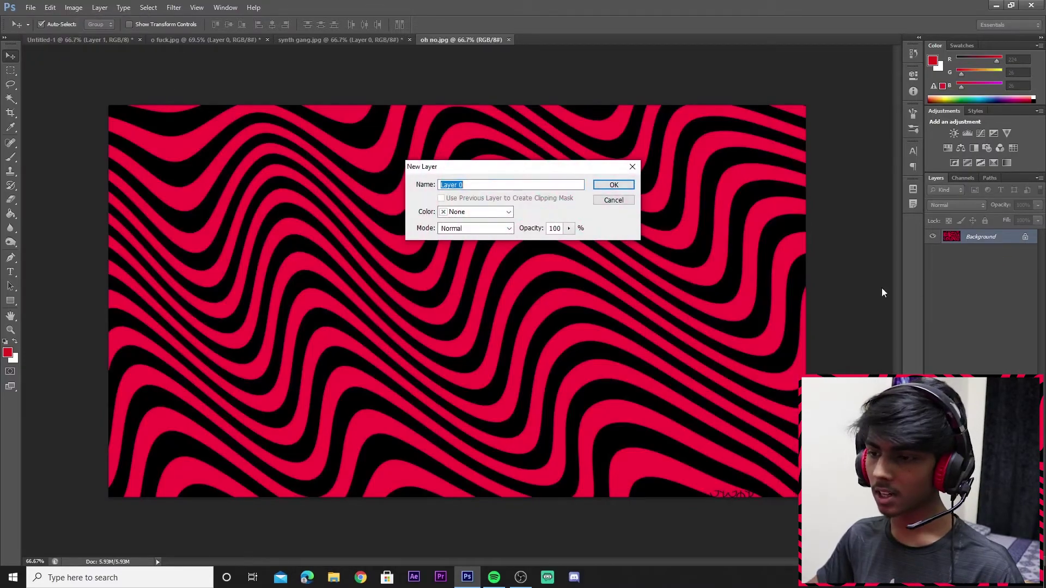
key(Return)
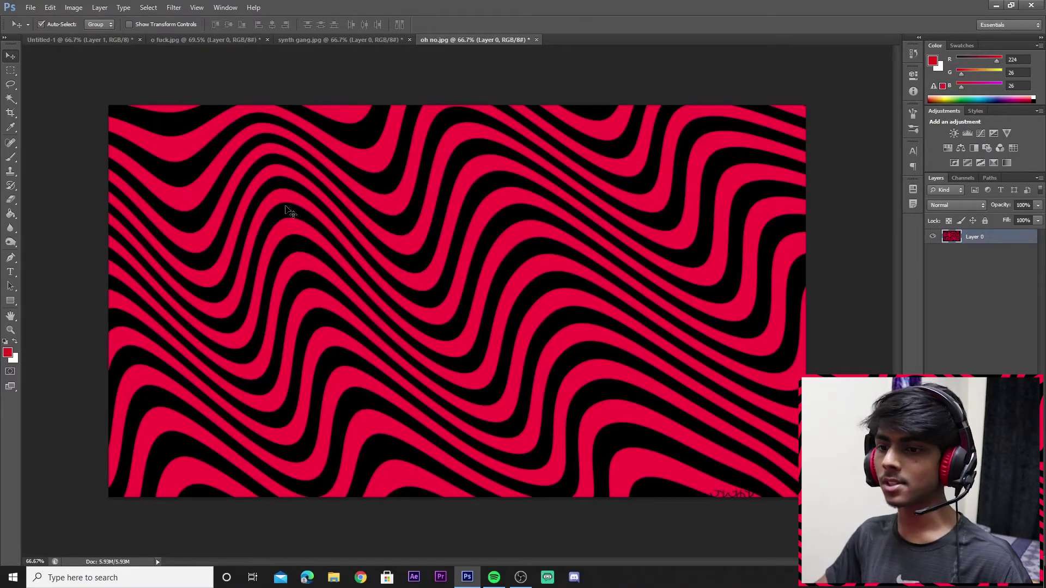
Place the red-black wave as Layer 4 on the right half below the person, then shift the person right.
drag(420, 265, 380, 200)
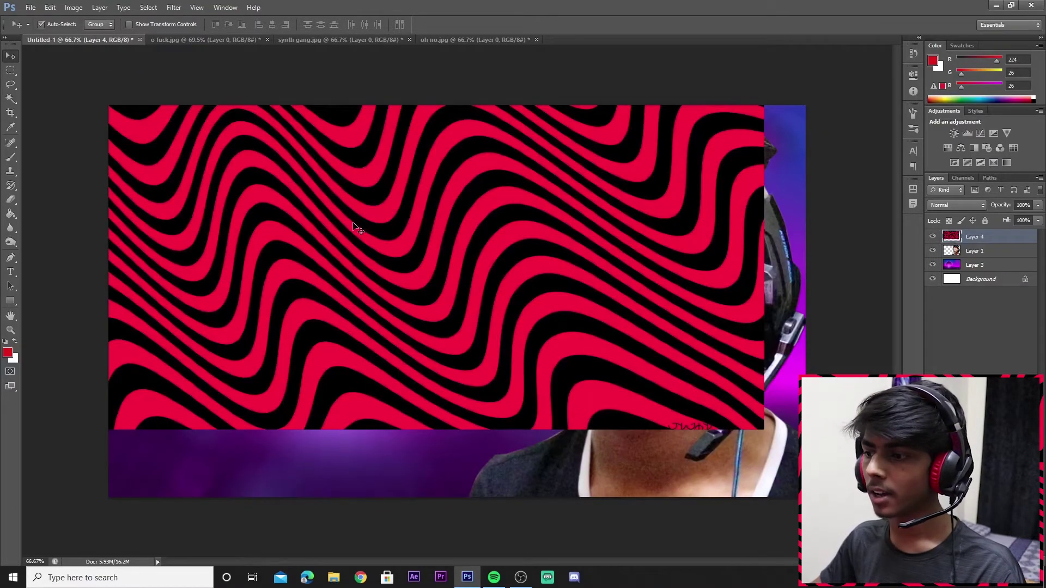
drag(379, 200, 762, 286)
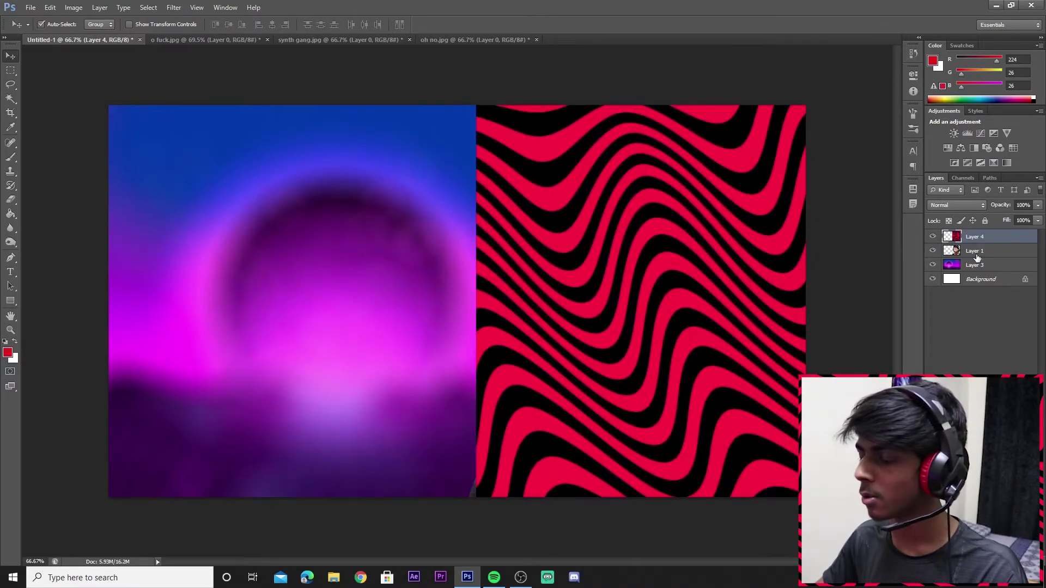
drag(974, 236, 962, 252)
drag(497, 320, 541, 320)
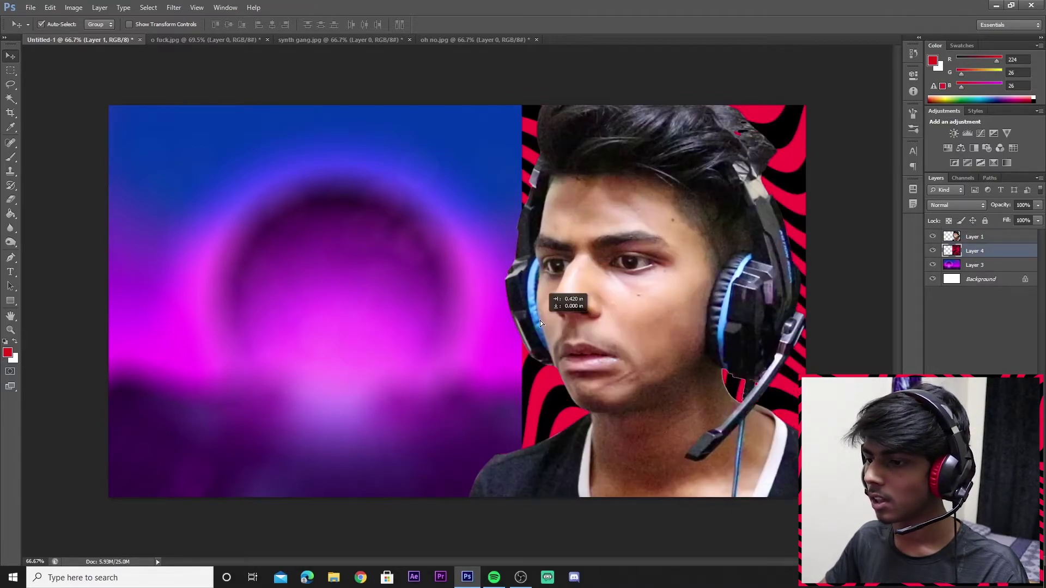
drag(540, 320, 541, 322)
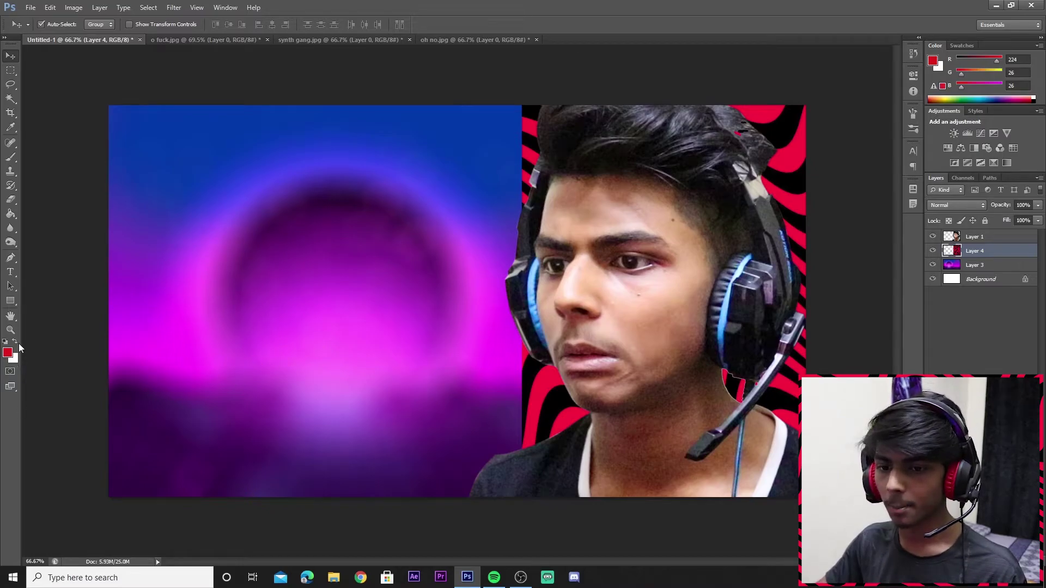
Draw a tall thin white rectangle on the purple half and rasterize it.
right_click(10, 301)
click(59, 299)
right_click(14, 302)
click(45, 299)
drag(217, 133, 221, 551)
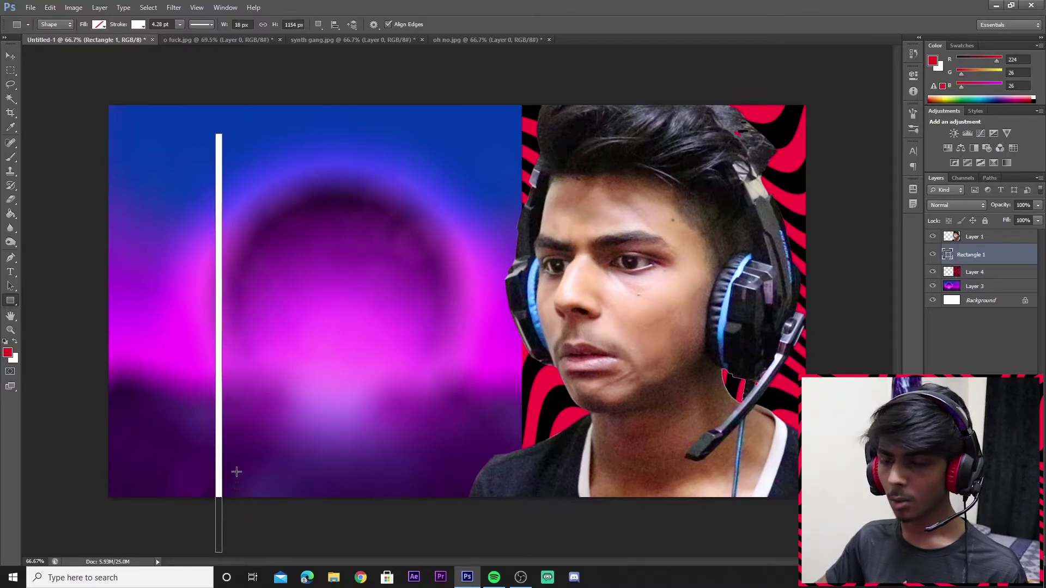
click(10, 214)
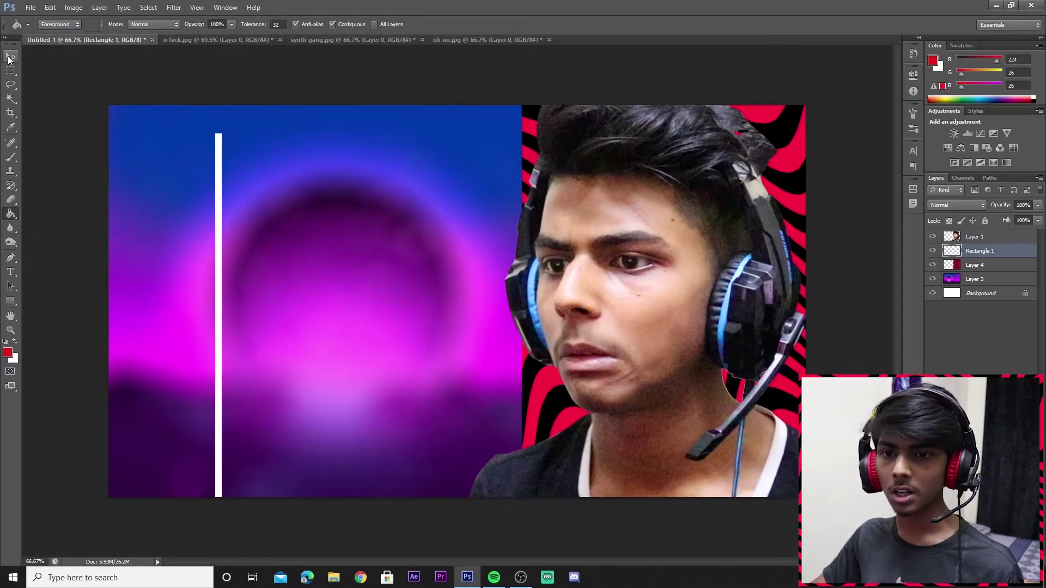
Move the white bar to the seam between the halves and tilt it about 19°.
key(v)
key(ctrl+t)
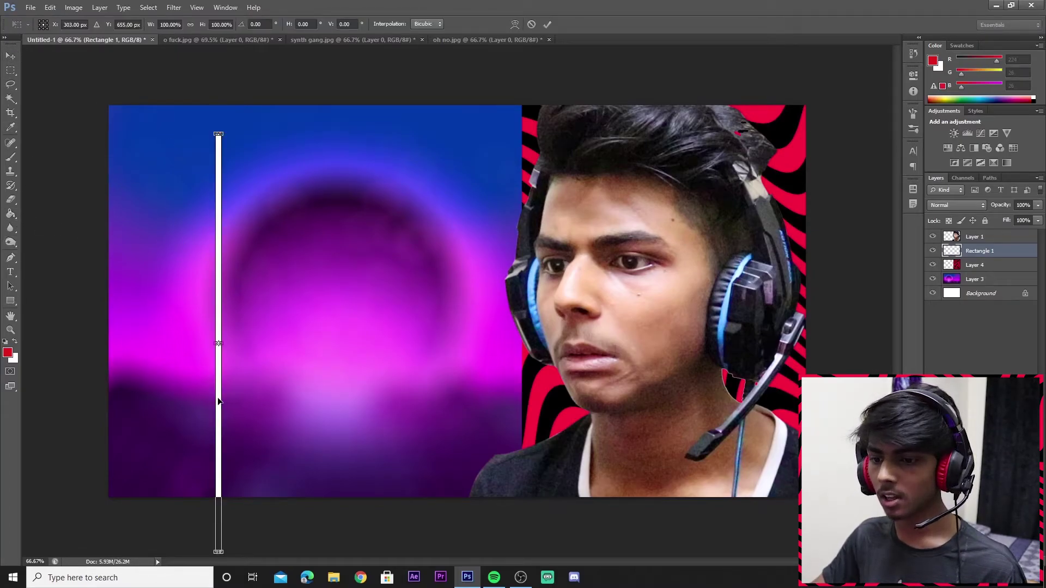
drag(218, 402, 511, 346)
drag(571, 65, 599, 77)
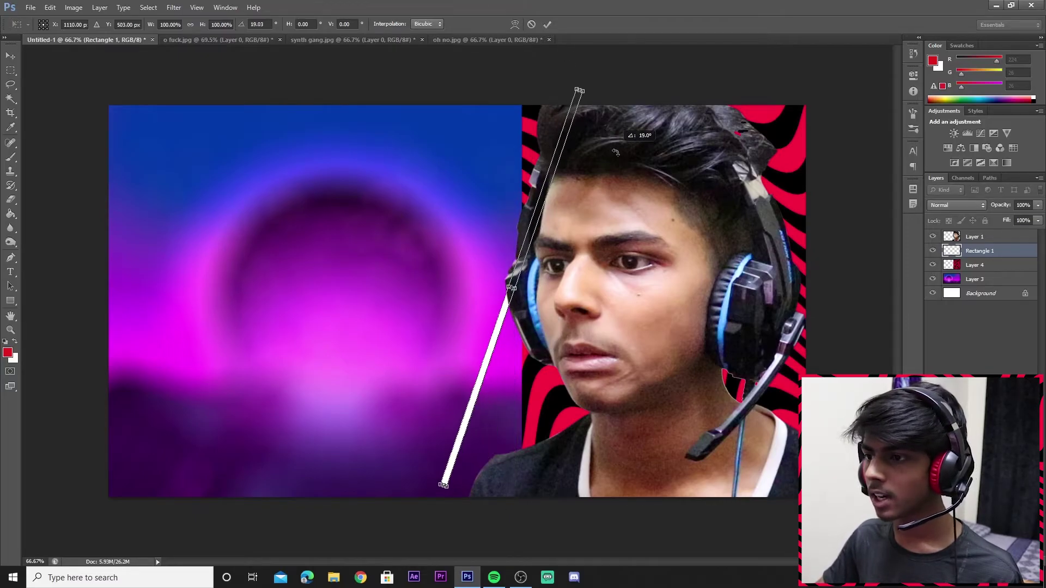
key(Return)
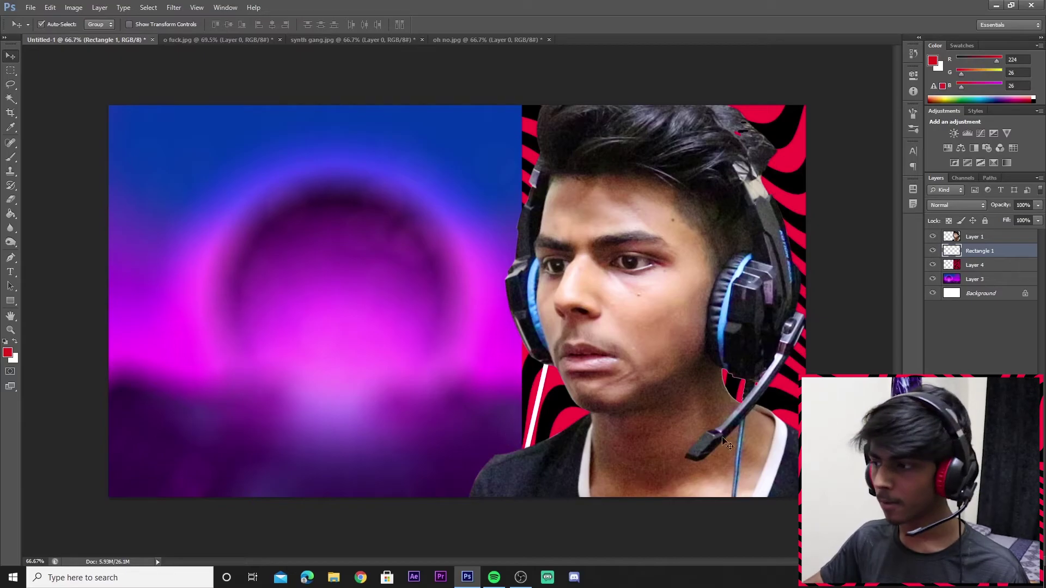
click(986, 266)
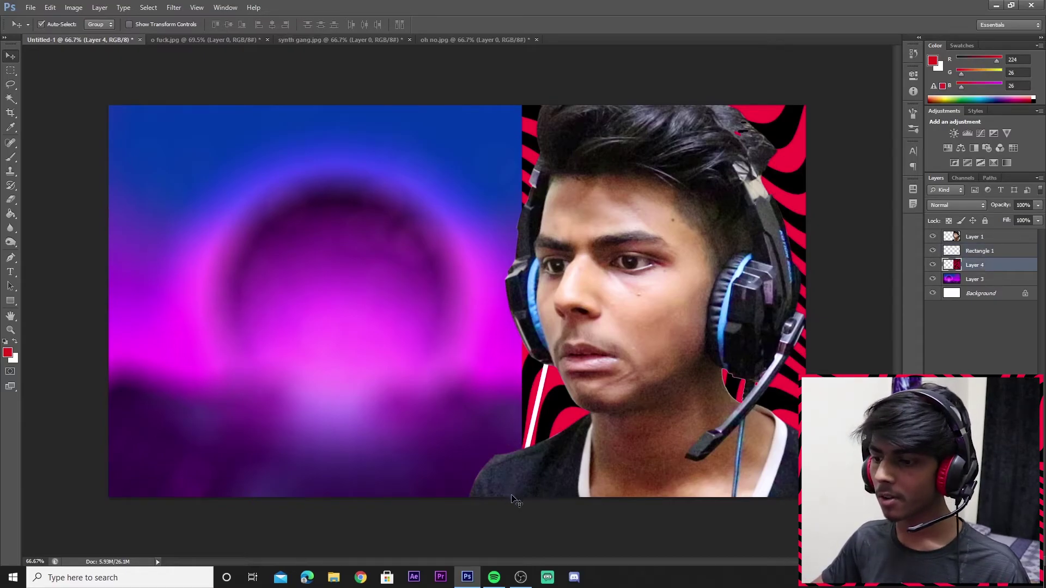
Draw a closed Pen path outlining a slanted strip along the wave half's left edge.
key(p)
click(512, 506)
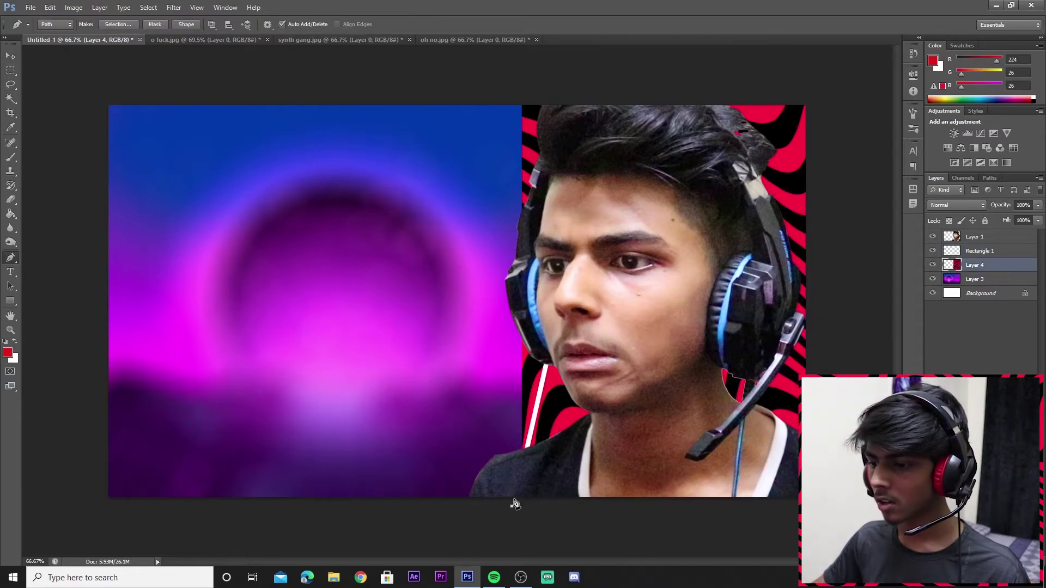
click(541, 391)
click(552, 343)
click(603, 82)
click(494, 80)
click(436, 442)
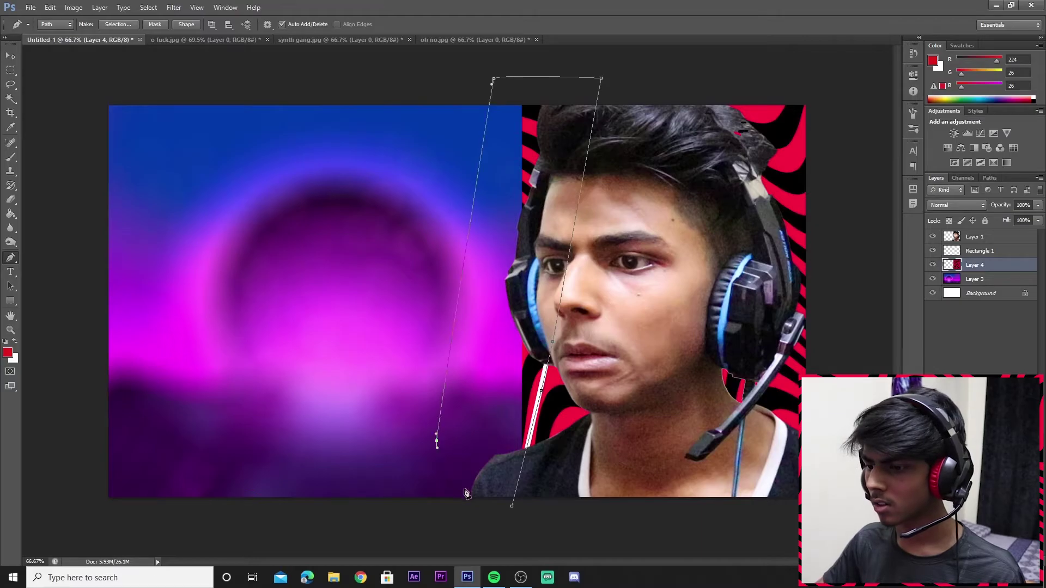
click(512, 508)
Turn the path into a selection and delete that strip from the wave layer.
right_click(505, 332)
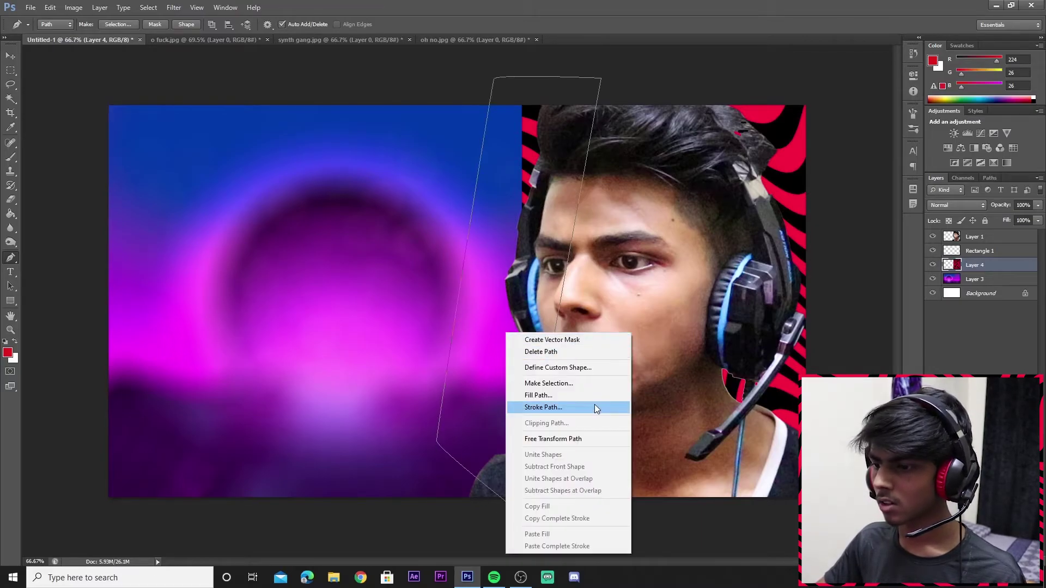
click(598, 384)
key(Return)
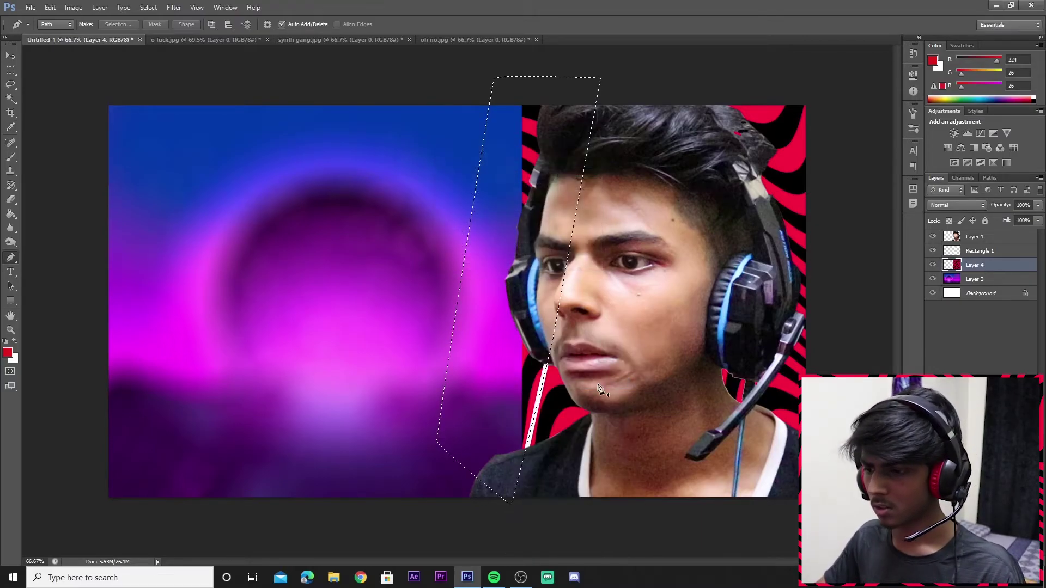
key(w)
key(ctrl+d)
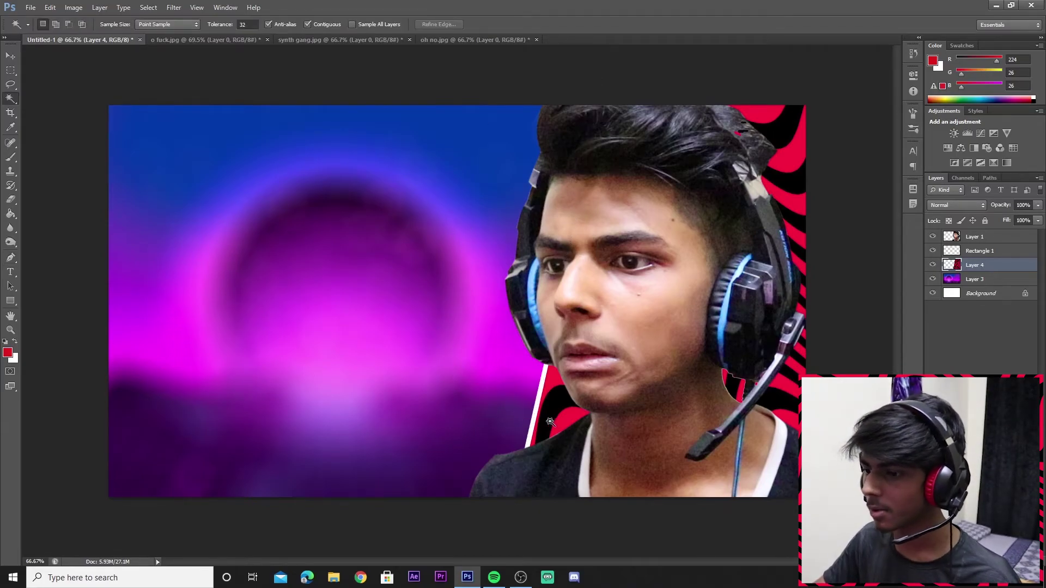
key(ctrl+z)
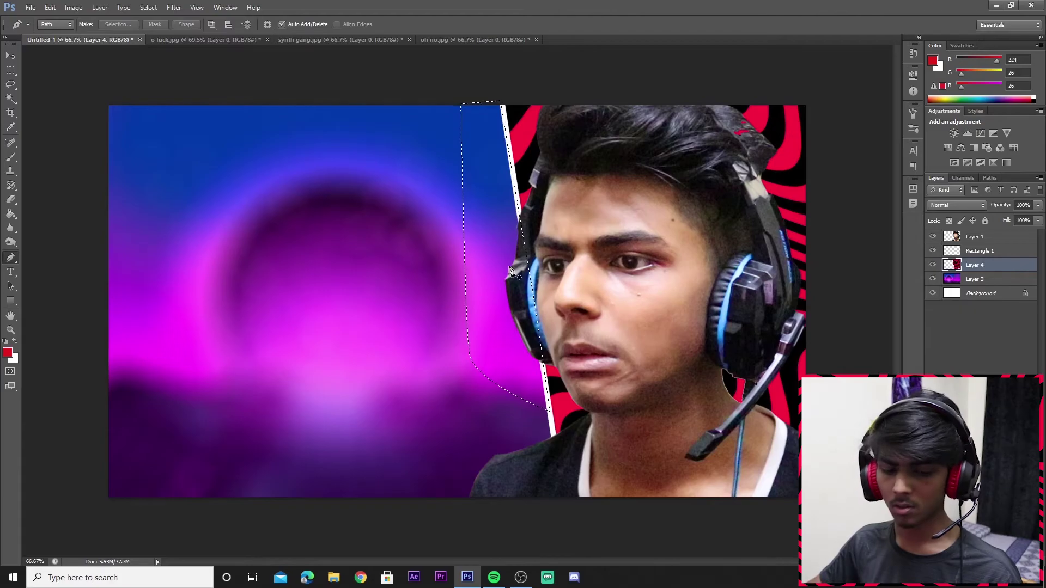
Transform Layer 4 and Rectangle 1 together to angle the wave edge along the stripe.
shift+click(990, 252)
key(ctrl+t)
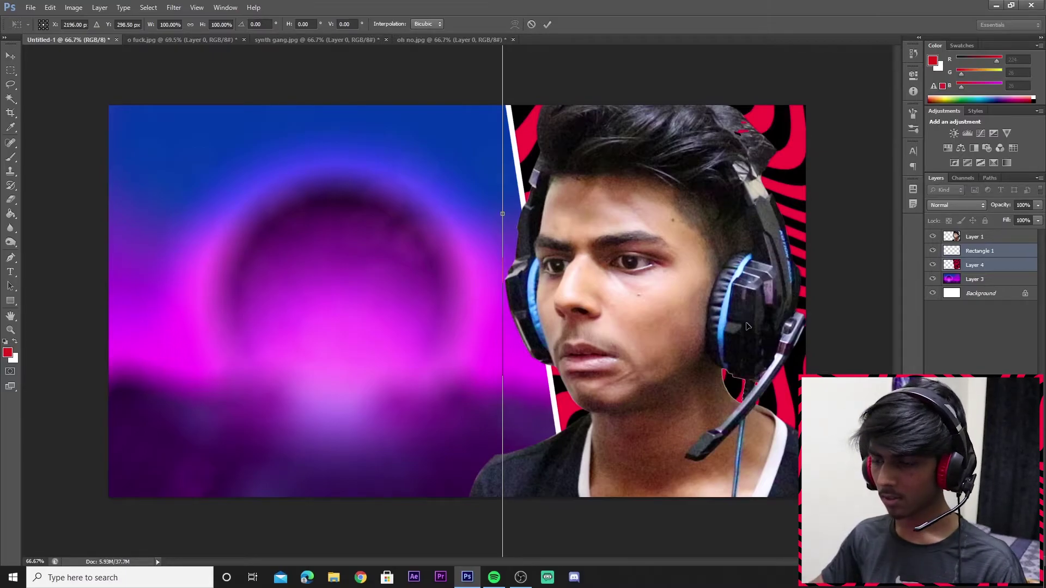
key(Return)
key(w)
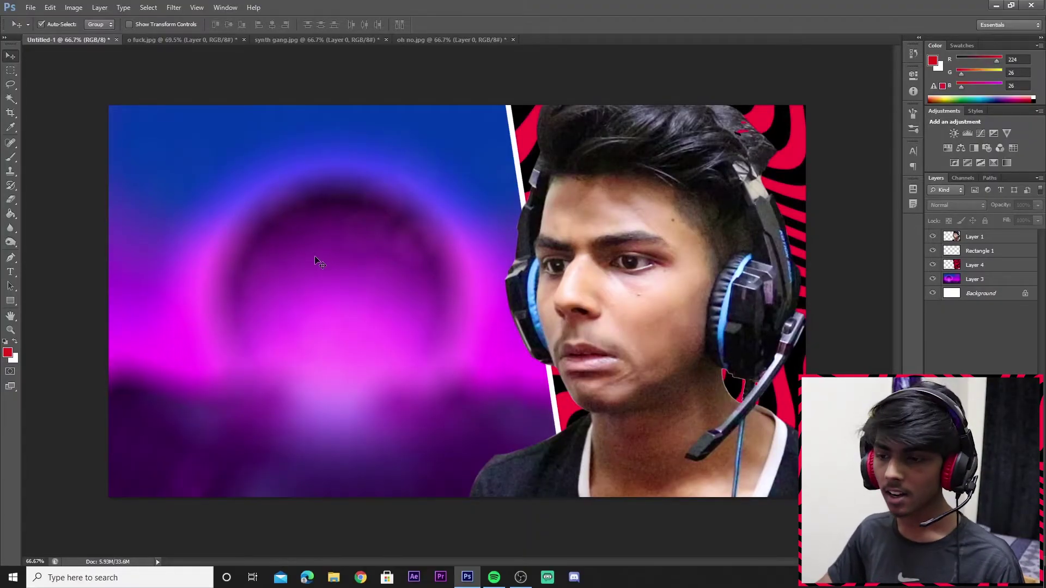
Type the 'LIKE THIS ONE' headline and set a drop shadow's distance and spread.
text(LIKE THIS O)
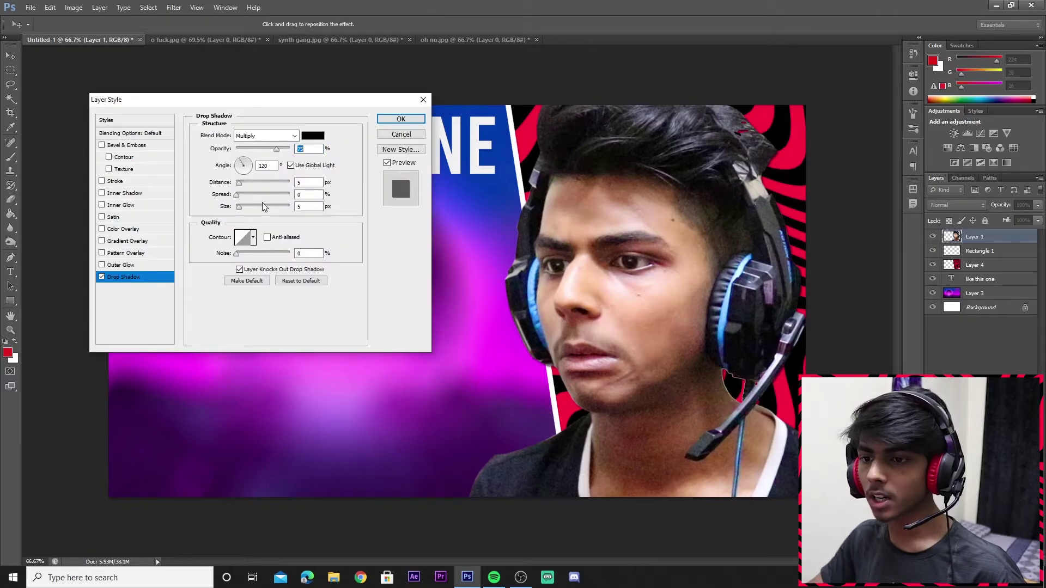
mouse_move(243, 187)
mouse_down()
mouse_move(250, 207)
mouse_move(253, 194)
mouse_up()
click(248, 207)
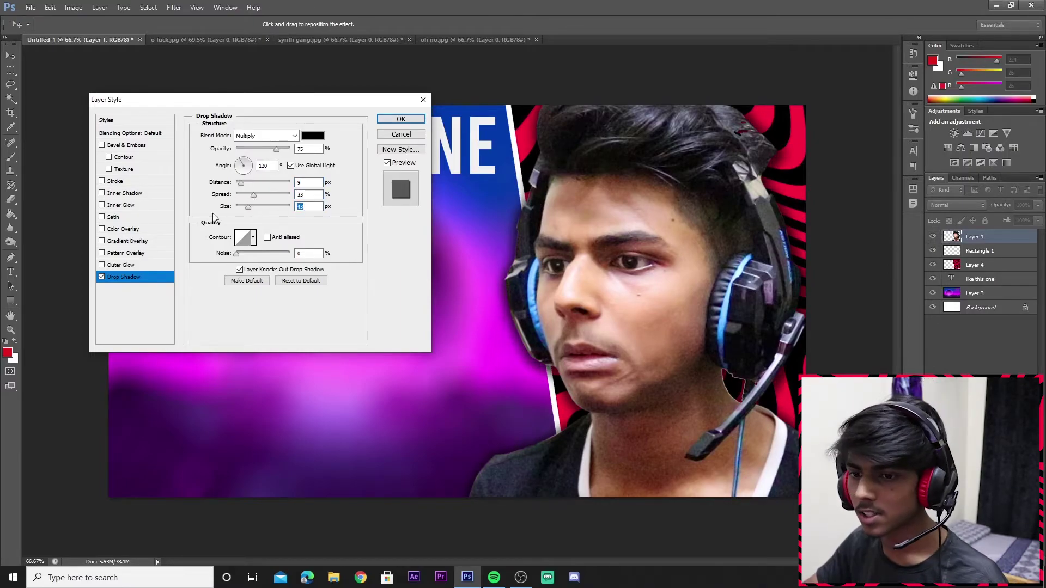
Give the person only a drop shadow, skipping outer glow, and copy it onto the headline.
click(125, 266)
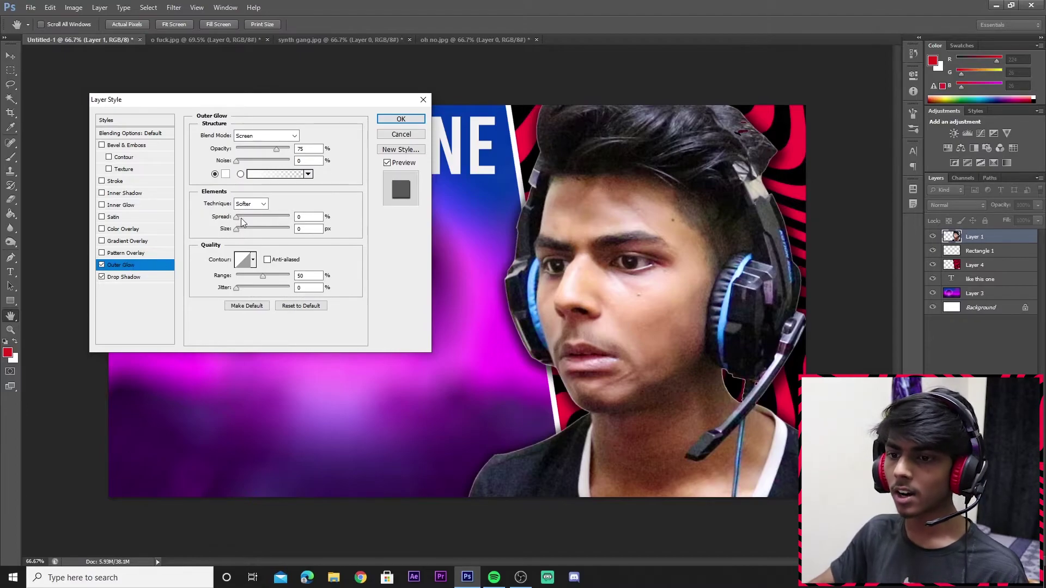
drag(237, 217, 289, 216)
drag(236, 229, 238, 229)
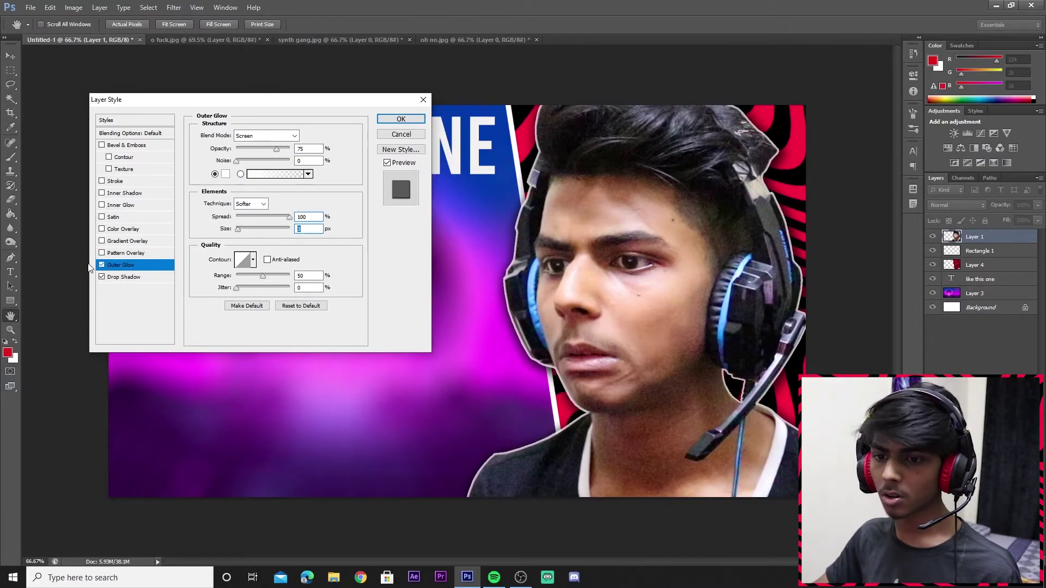
click(101, 265)
key(Return)
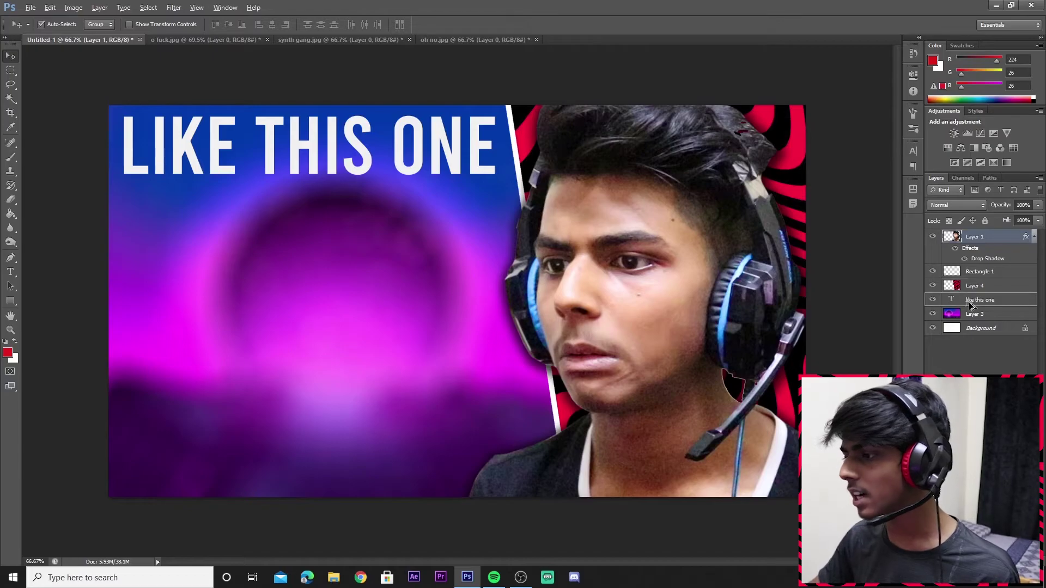
drag(969, 302, 968, 302)
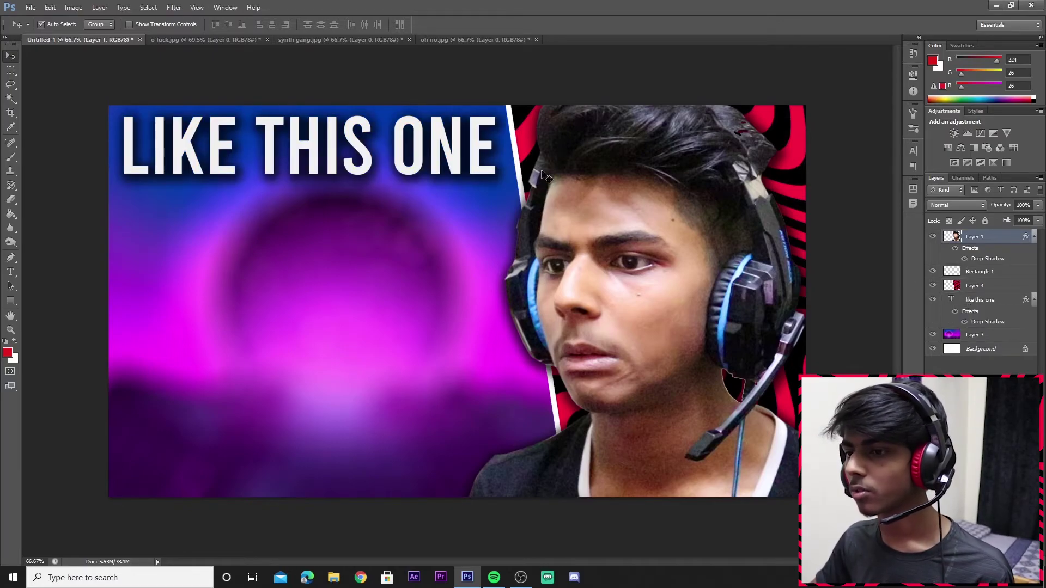
double_click(1008, 300)
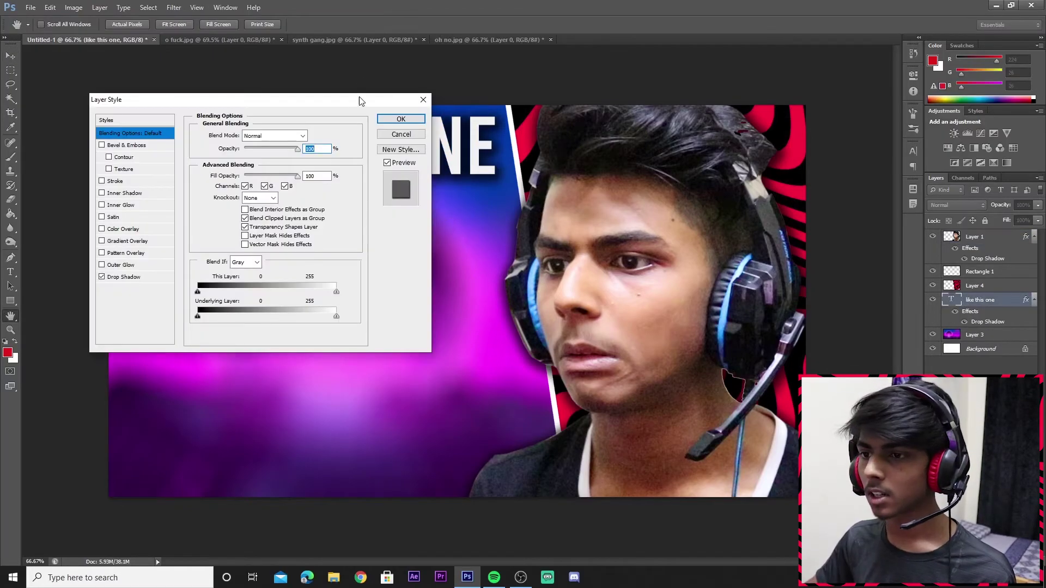
drag(358, 97, 865, 87)
key(Return)
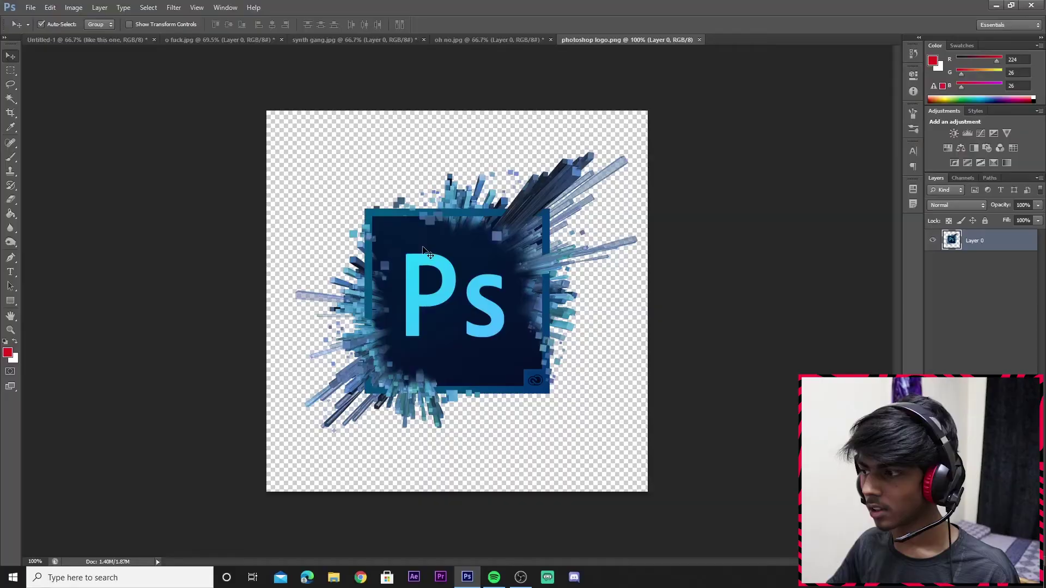
drag(441, 226, 113, 50)
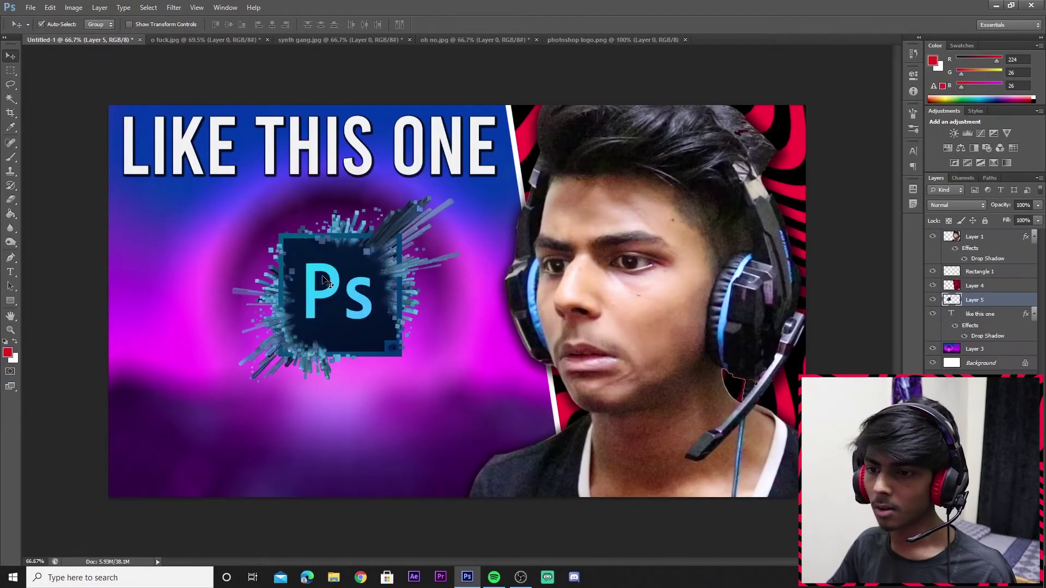
Add the Photoshop logo as Layer 5, tilted about -15° and placed lower-left below the headline.
drag(113, 51, 302, 372)
key(ctrl+t)
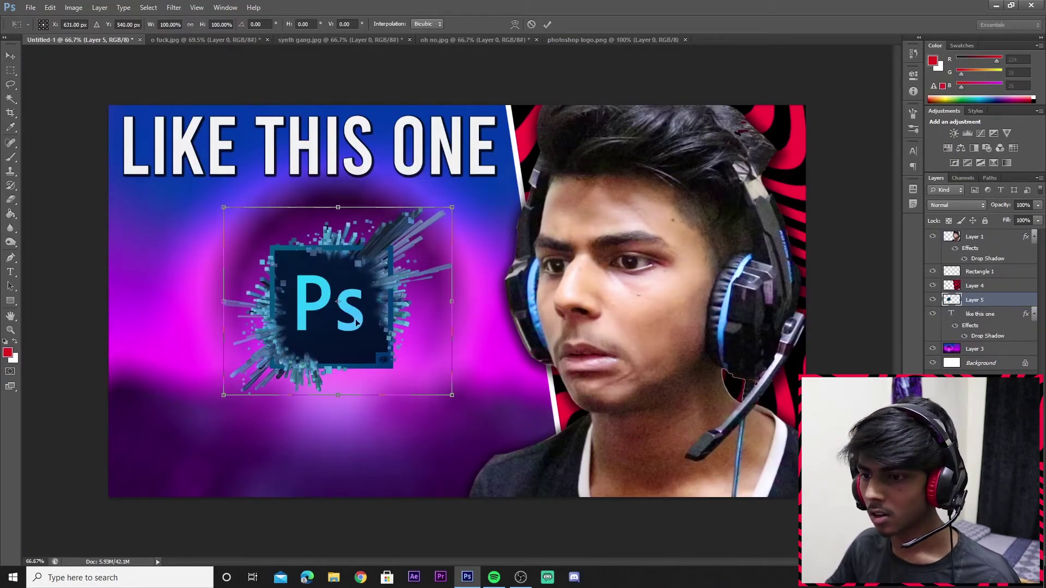
drag(363, 336, 362, 350)
drag(506, 422, 530, 372)
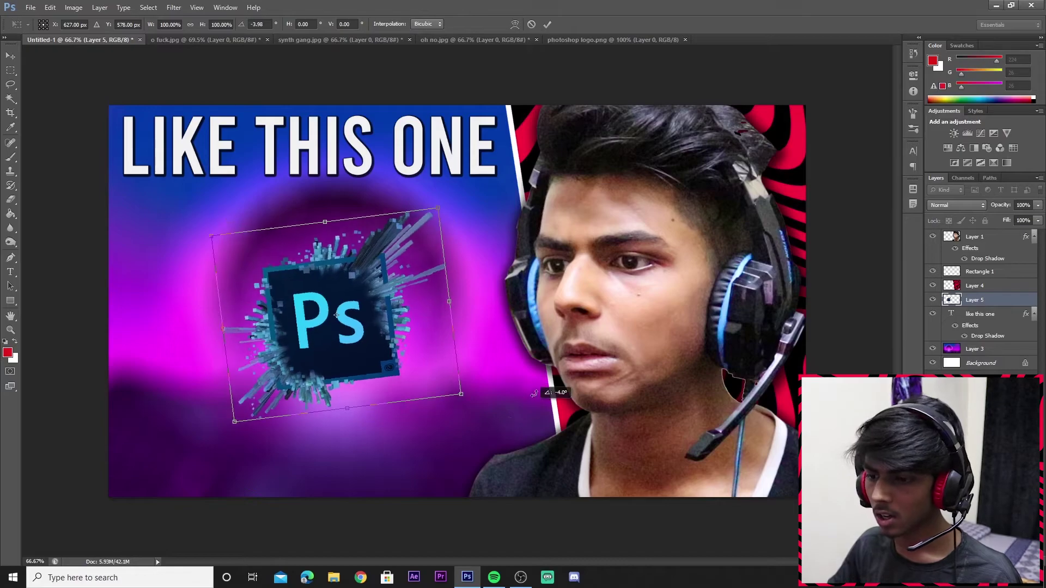
drag(401, 352, 377, 368)
key(Return)
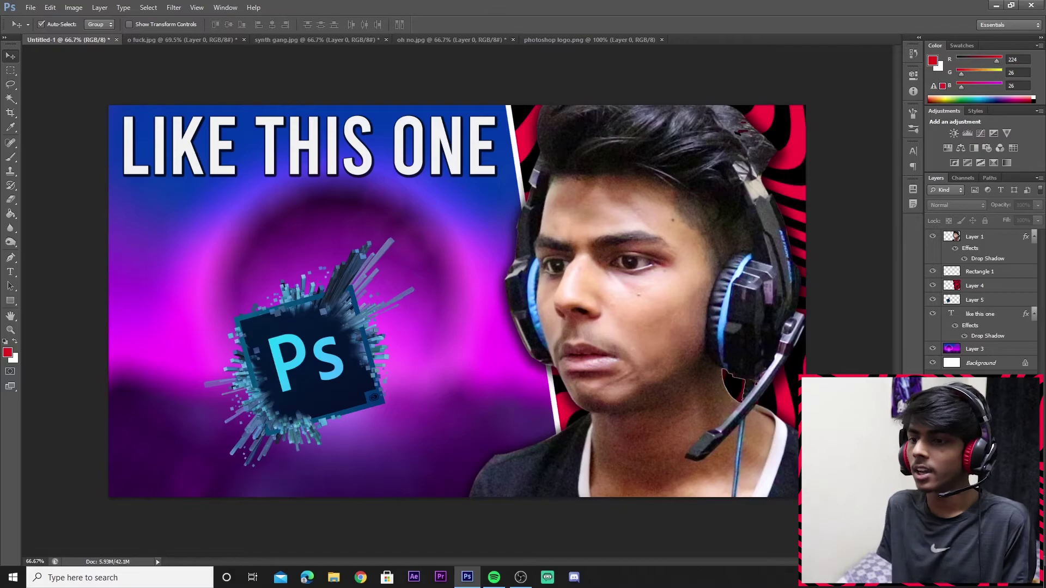
click(10, 331)
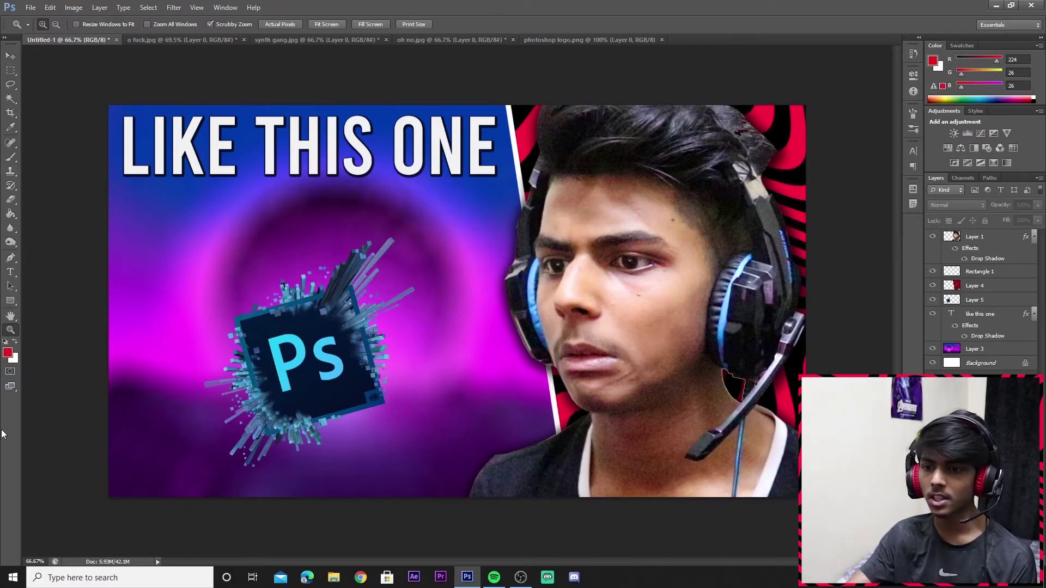
mouse_move(614, 388)
mouse_down()
mouse_move(346, 430)
mouse_move(460, 439)
mouse_move(467, 404)
mouse_up()
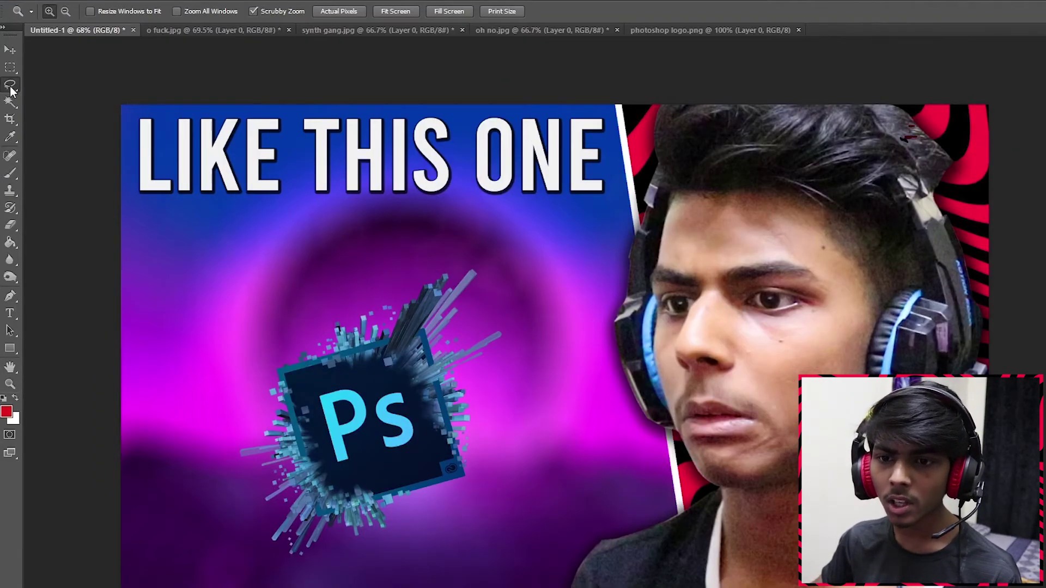
key(l)
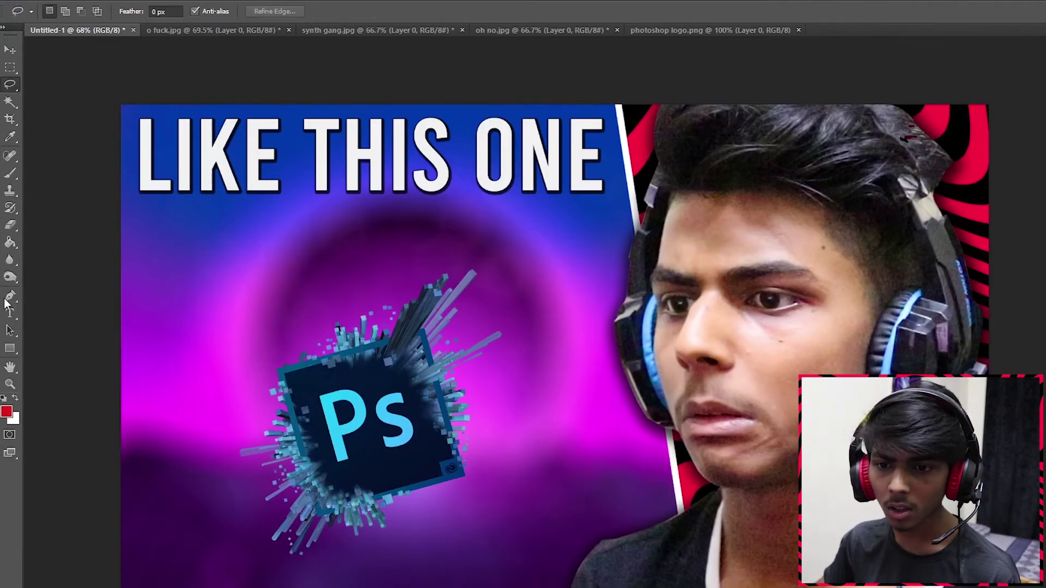
click(8, 373)
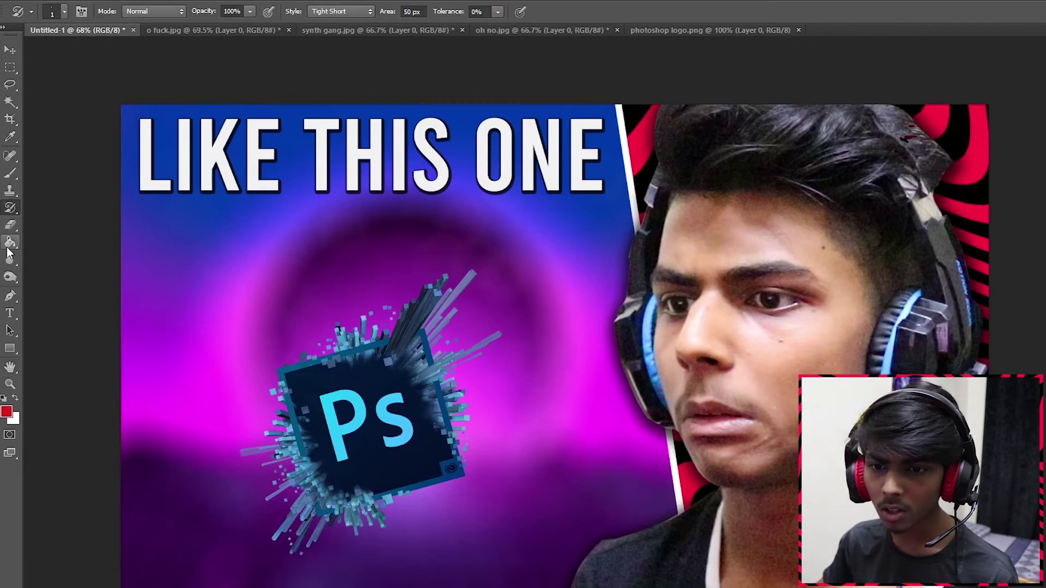
click(10, 56)
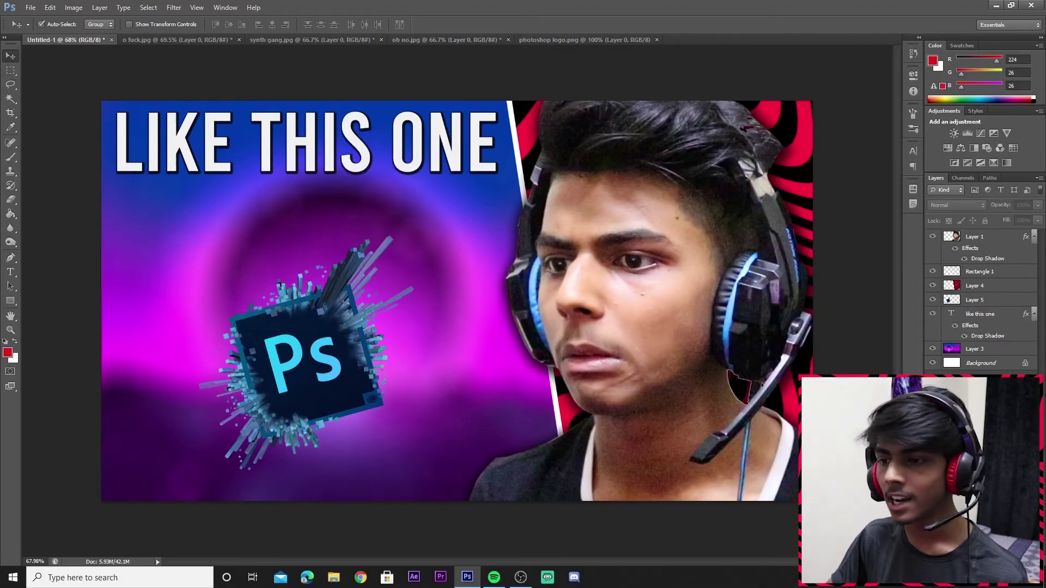
click(10, 330)
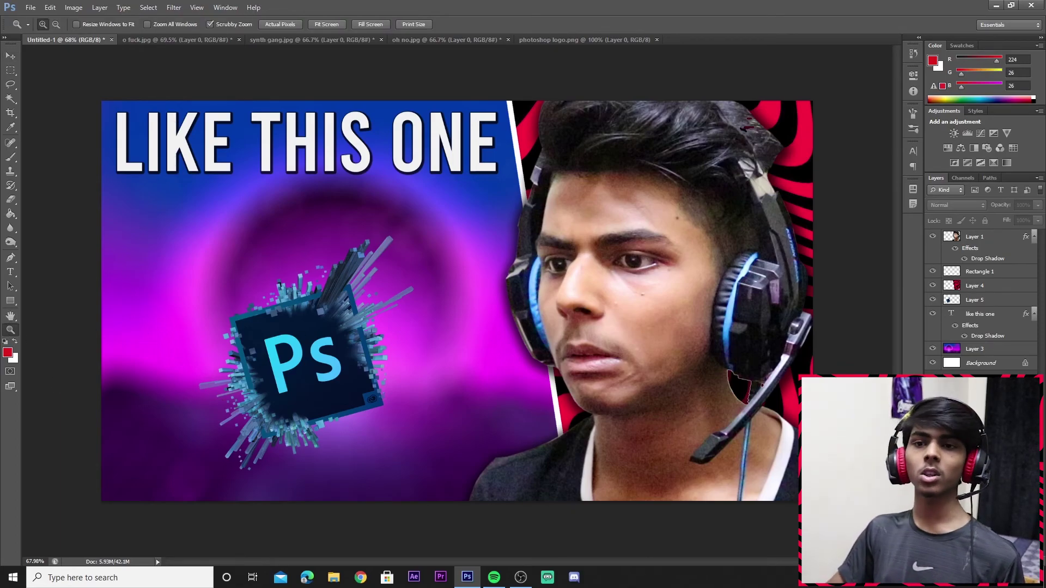